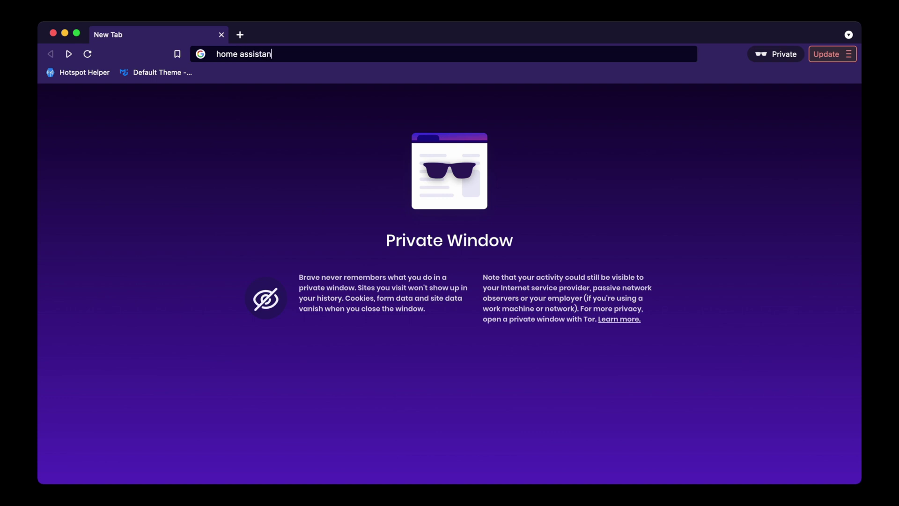
- Search the web for home assistant and look over the results
{"action": "type", "text": "t"}
{"action": "key", "text": "Return"}
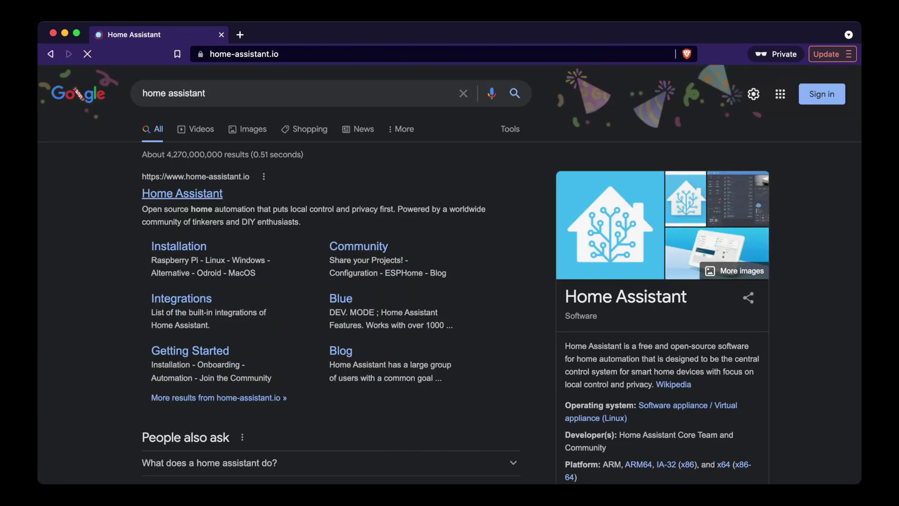
{"action": "scroll", "coordinate": [450, 294], "scroll_direction": "down", "scroll_amount": 10}
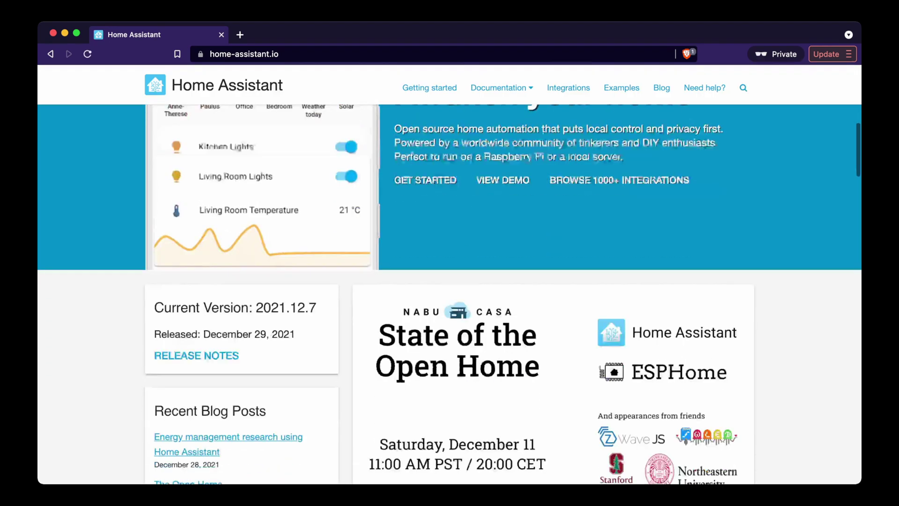
{"action": "scroll", "coordinate": [450, 294], "scroll_direction": "up", "scroll_amount": 6}
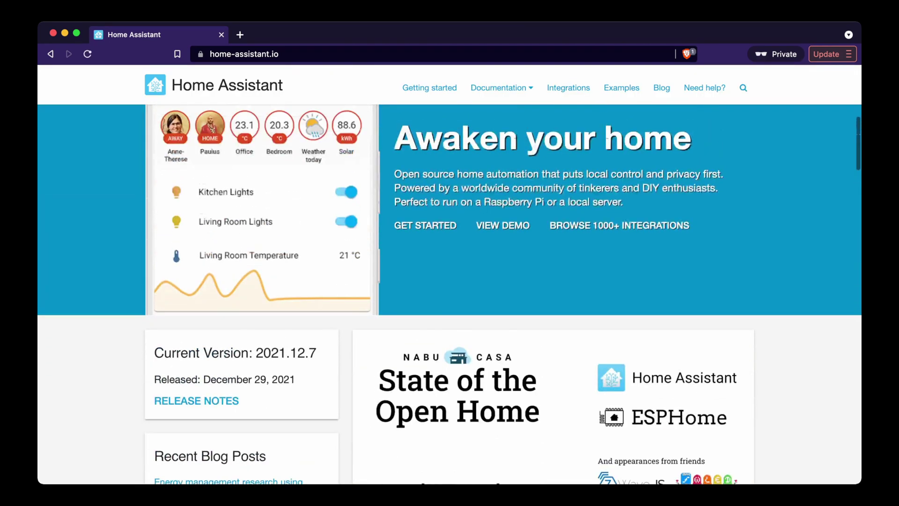
{"action": "scroll", "coordinate": [450, 294], "scroll_direction": "up", "scroll_amount": 2}
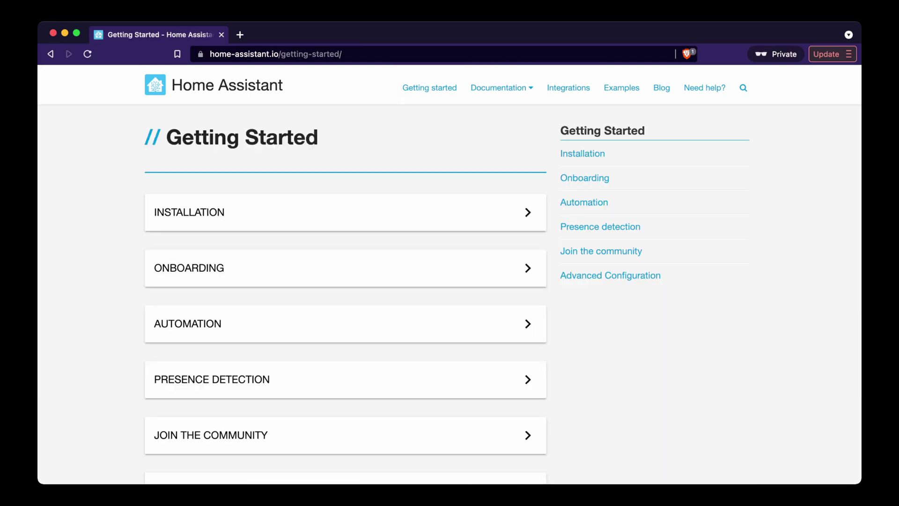
- Browse the Raspberry Pi install guide and load the copied Pi 4 64-bit image URL in a new private tab
{"action": "scroll", "coordinate": [449, 292], "scroll_direction": "down", "scroll_amount": 2}
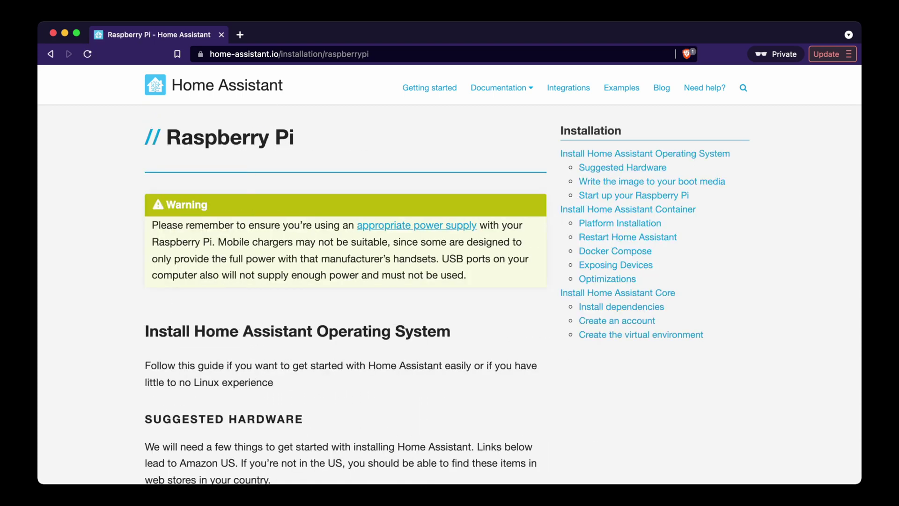
{"action": "scroll", "coordinate": [345, 294], "scroll_direction": "down", "scroll_amount": 4}
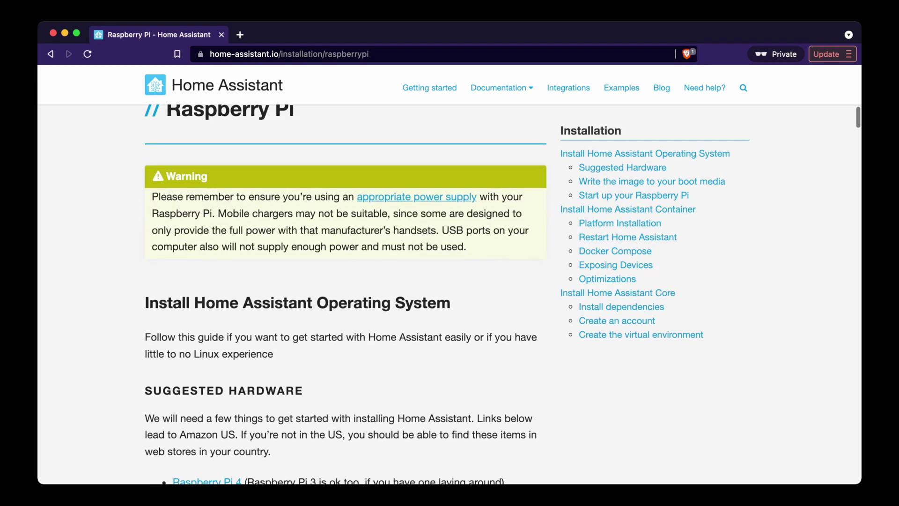
{"action": "scroll", "coordinate": [346, 294], "scroll_direction": "down", "scroll_amount": 3}
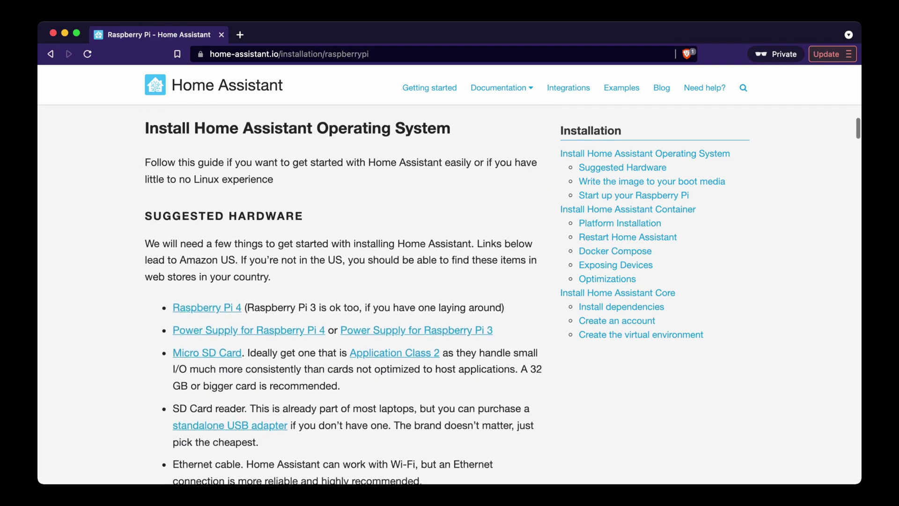
{"action": "scroll", "coordinate": [345, 294], "scroll_direction": "down", "scroll_amount": 4}
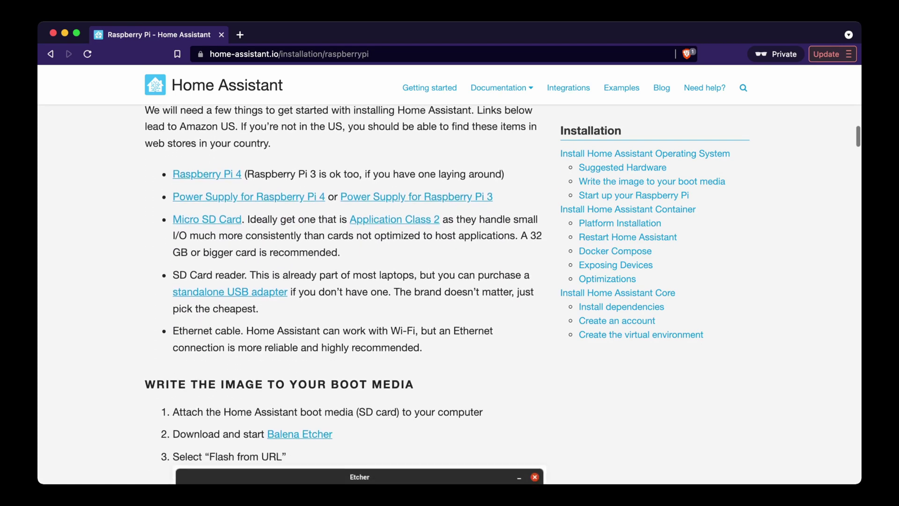
{"action": "scroll", "coordinate": [346, 294], "scroll_direction": "down", "scroll_amount": 12}
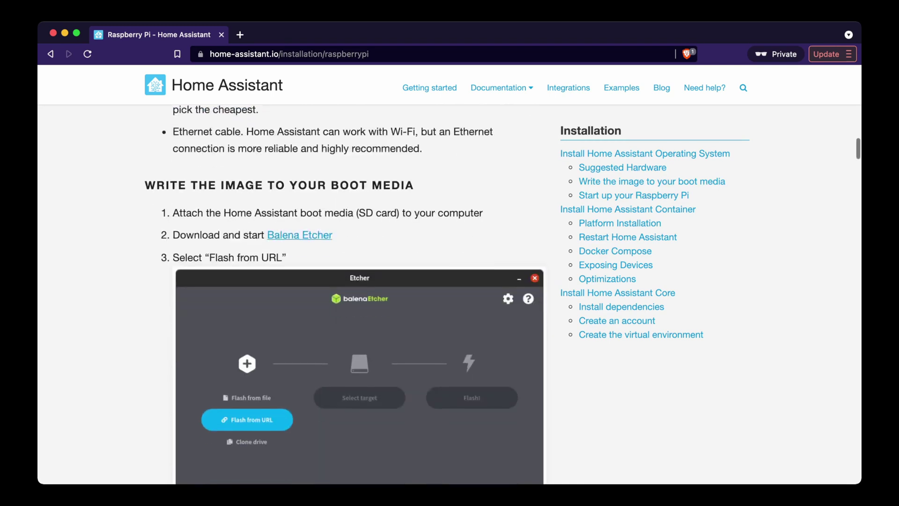
{"action": "scroll", "coordinate": [346, 294], "scroll_direction": "up", "scroll_amount": 1}
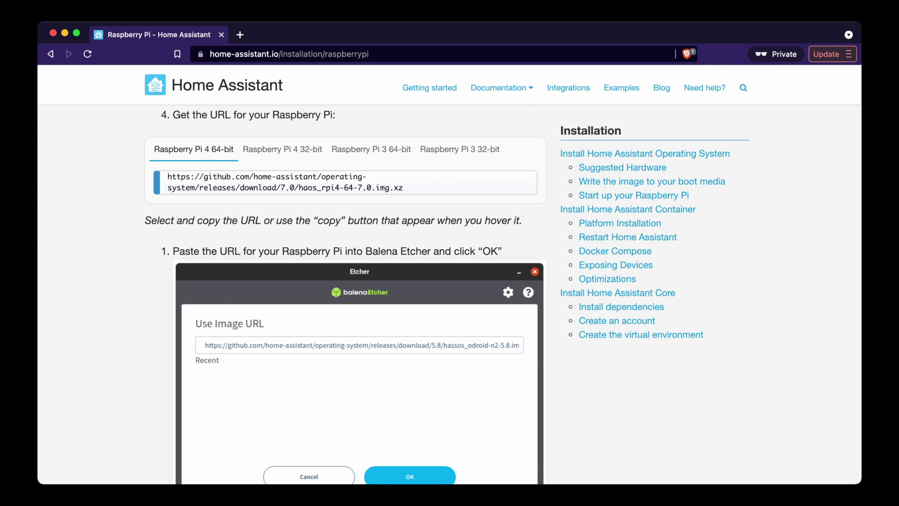
{"action": "key", "text": "super+t"}
{"action": "type", "text": "https://github.com/home-assistant/operating-system/releases/download/7.0/haos_rpi4-64-7.0.img.xz"}
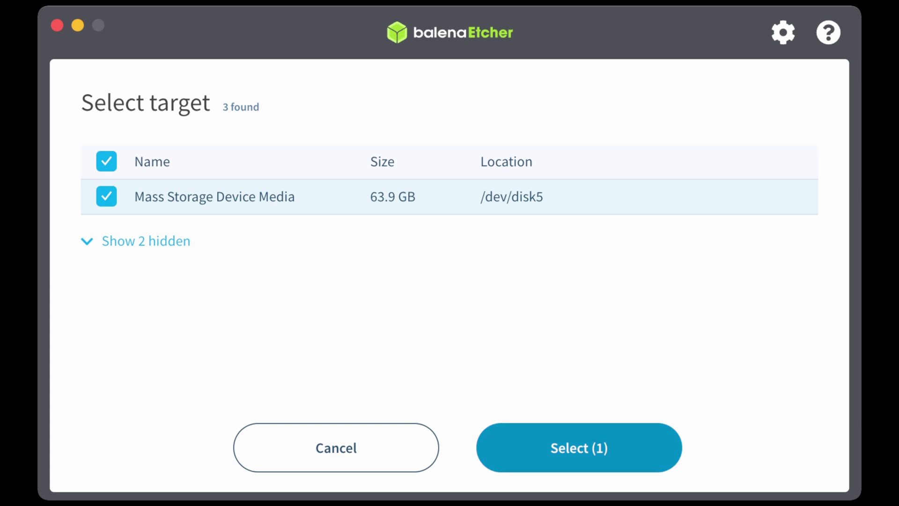
- Confirm the 63.9 GB Mass Storage Device Media as the flash target
{"action": "left_click", "coordinate": [579, 447]}
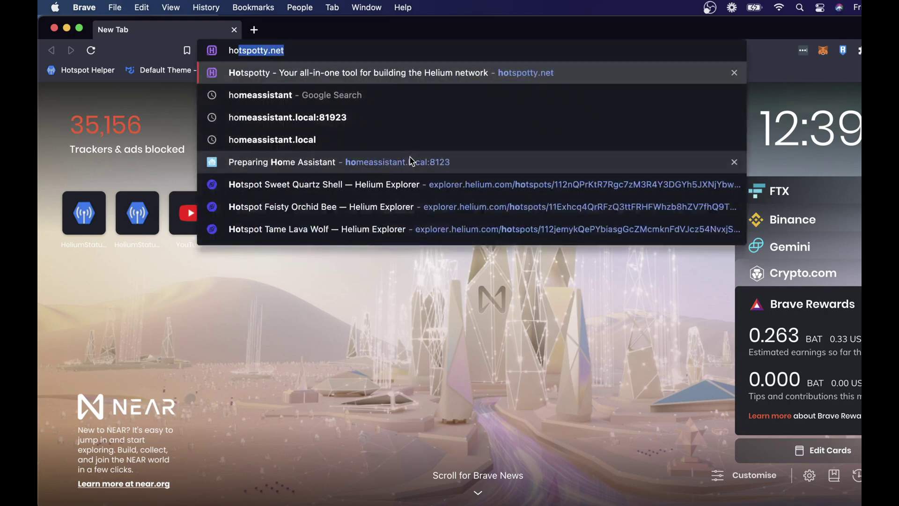
- Load homeassistant.local:8123, then open the companion app's Google Play listing and preview its screenshots
{"action": "key", "text": "Return"}
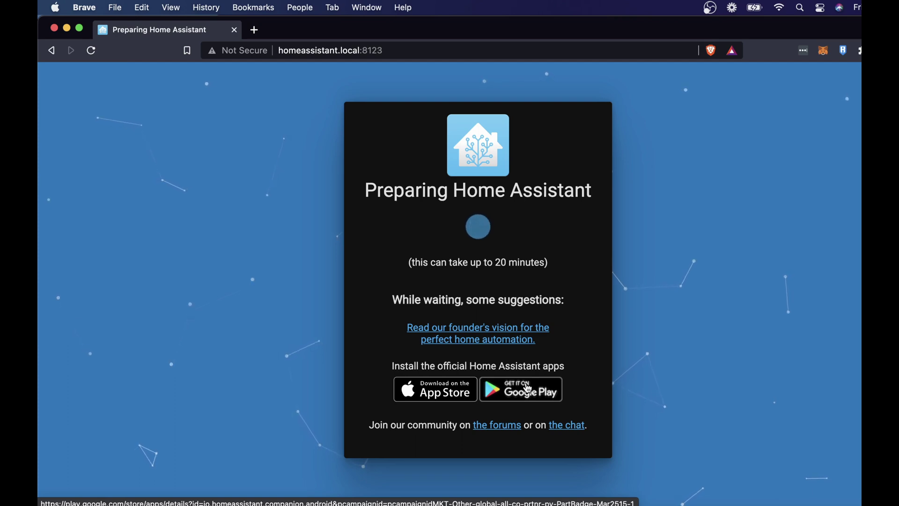
{"action": "left_click", "coordinate": [529, 389]}
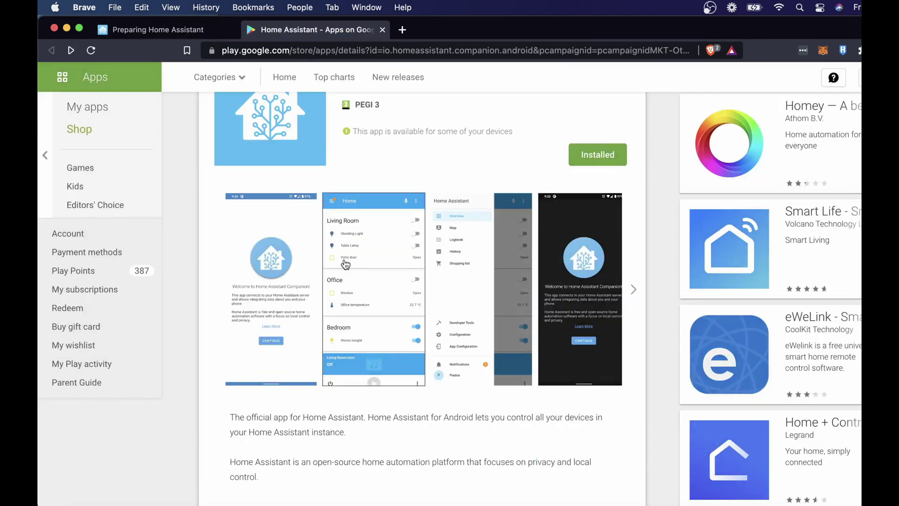
{"action": "left_click", "coordinate": [346, 265]}
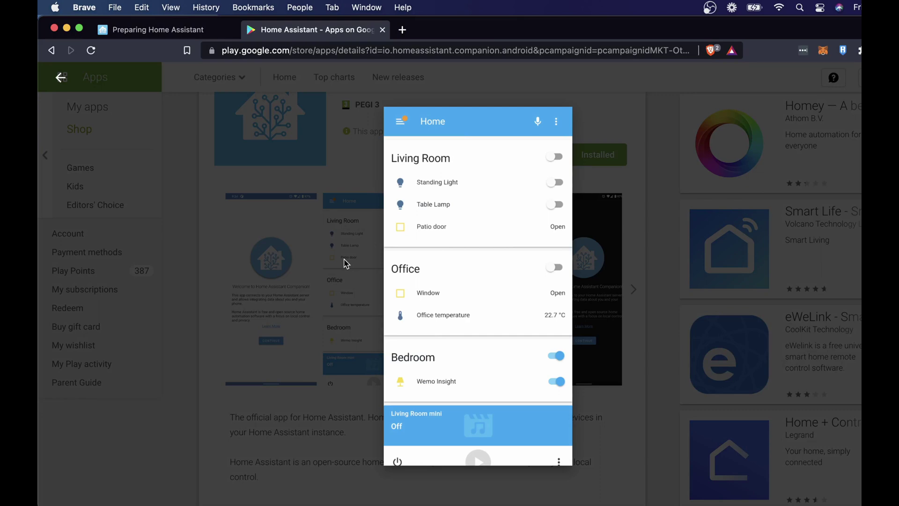
{"action": "left_click", "coordinate": [346, 265]}
{"action": "left_click", "coordinate": [473, 280]}
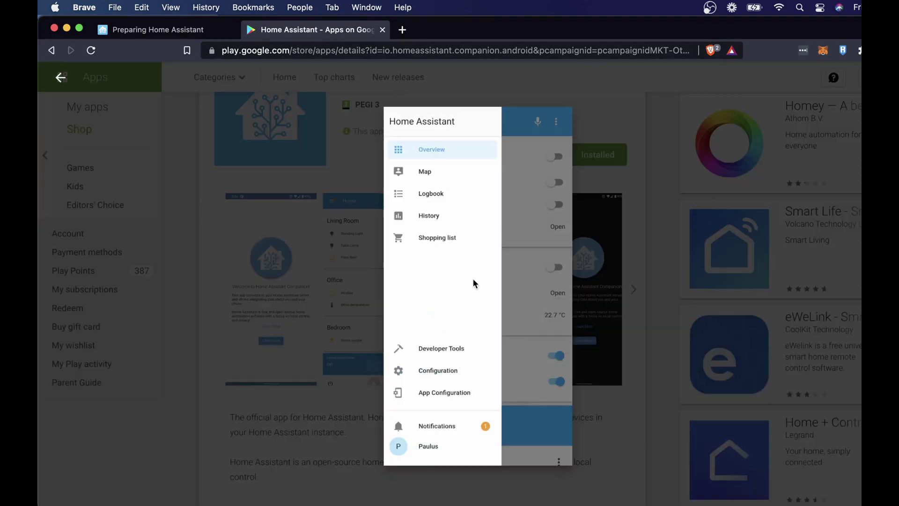
{"action": "left_click", "coordinate": [595, 277]}
{"action": "left_click", "coordinate": [594, 276]}
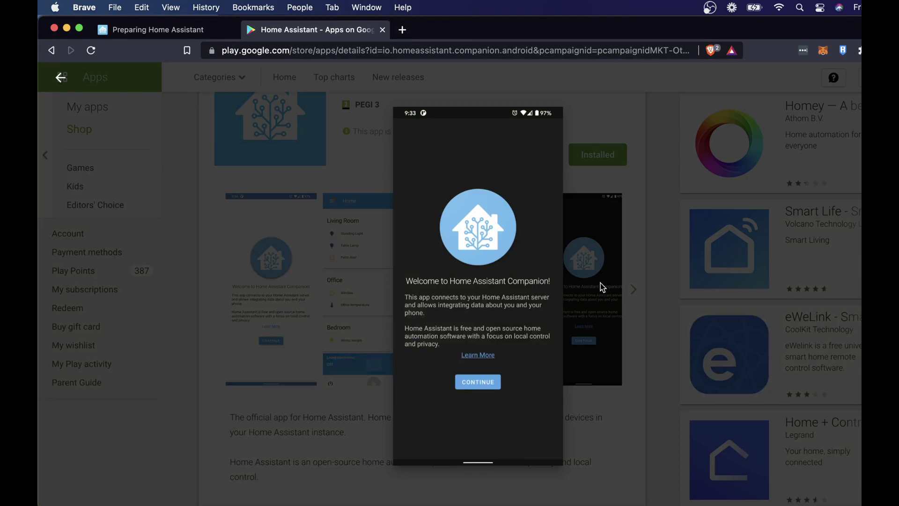
{"action": "left_click", "coordinate": [601, 285]}
- Step through the rest of the companion app's screenshot carousel
{"action": "left_click", "coordinate": [633, 290]}
{"action": "left_click", "coordinate": [634, 293]}
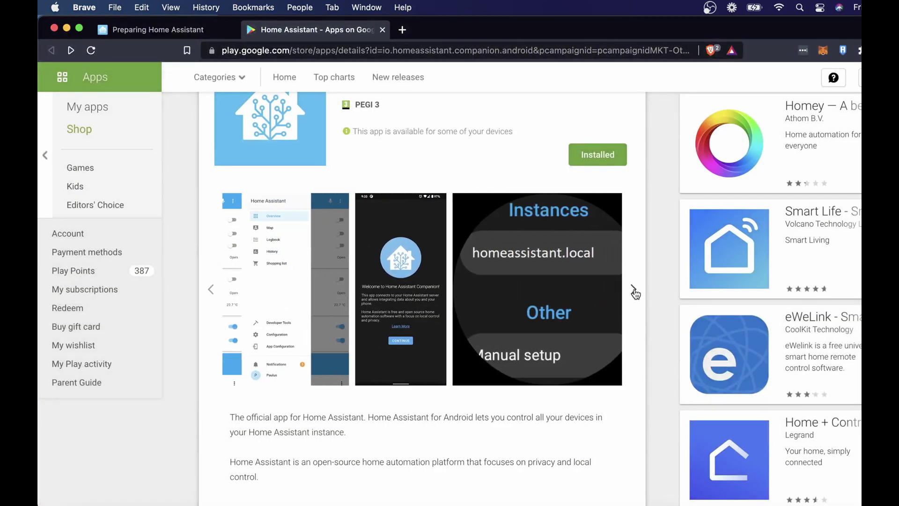
{"action": "left_click", "coordinate": [635, 293]}
{"action": "left_click", "coordinate": [635, 293]}
{"action": "left_click", "coordinate": [635, 294]}
{"action": "left_click", "coordinate": [635, 293]}
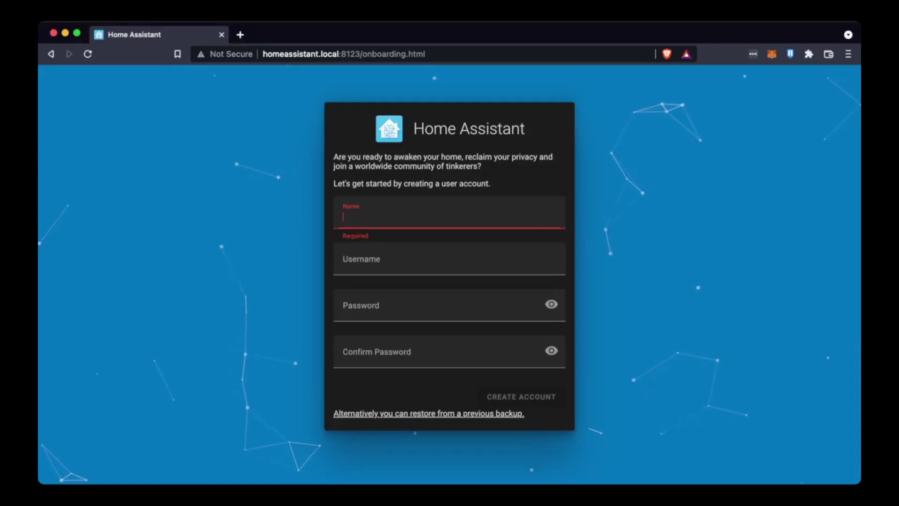
- Create the owner account with the user's name, username and a confirmed password
{"action": "type", "text": "B"}
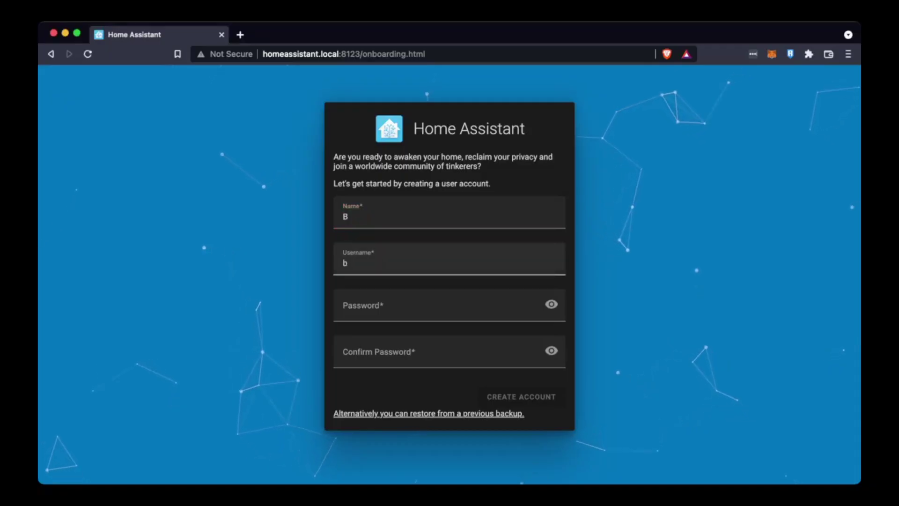
{"action": "type", "text": "FGNeil"}
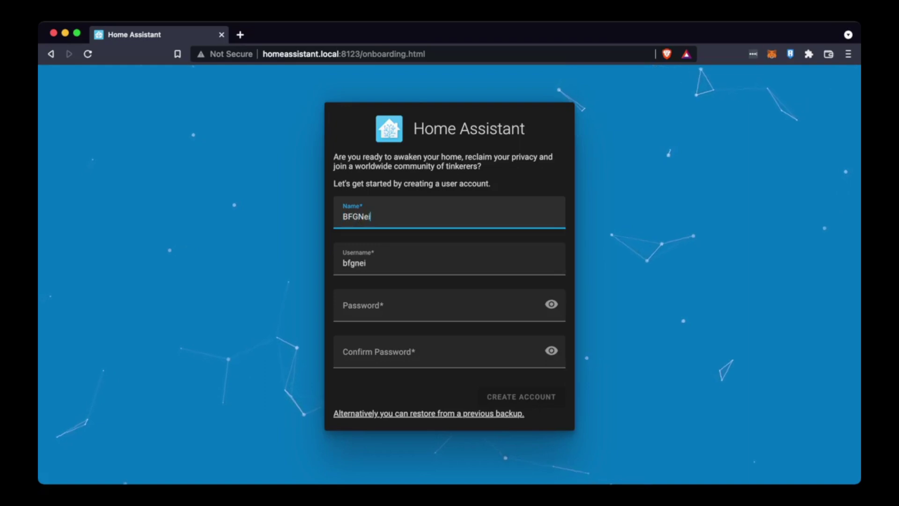
{"action": "key", "text": "Tab"}
{"action": "key", "text": "Tab"}
{"action": "type", "text": "********"}
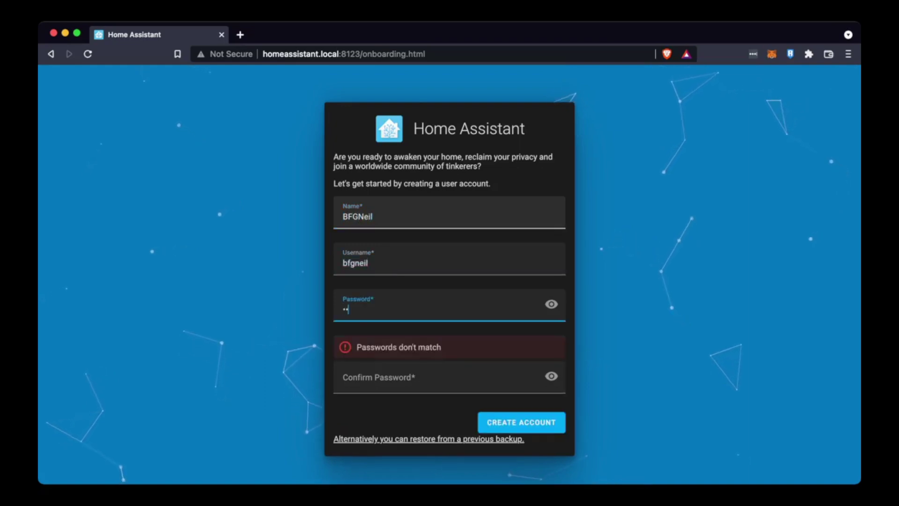
{"action": "key", "text": "Tab"}
{"action": "type", "text": "*******"}
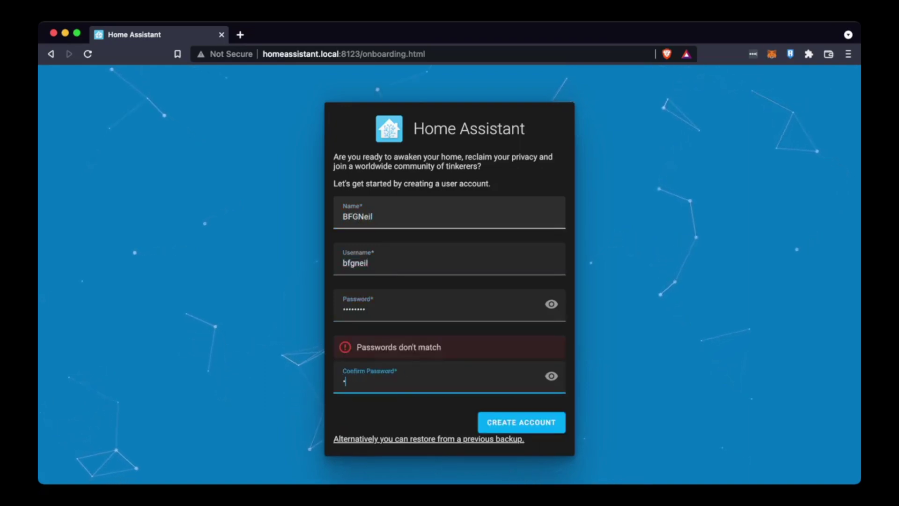
{"action": "type", "text": "*"}
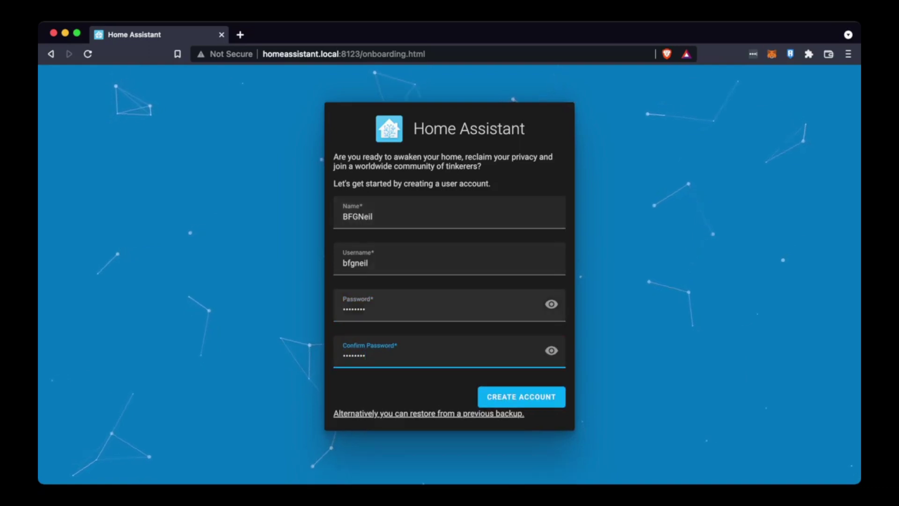
{"action": "key", "text": "Return"}
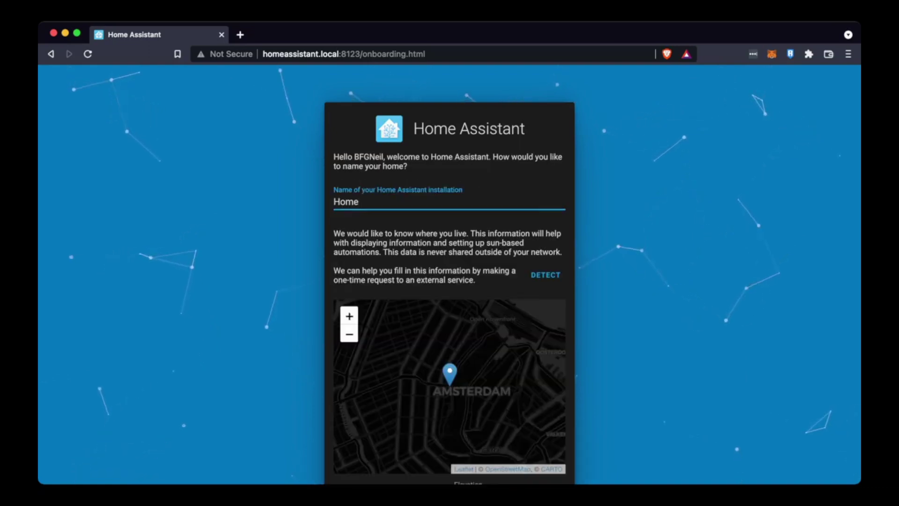
- Auto-detect the location, keep Europe/London, metric and GBP, share no analytics, and finish
{"action": "scroll", "coordinate": [449, 281], "scroll_direction": "down", "scroll_amount": 5}
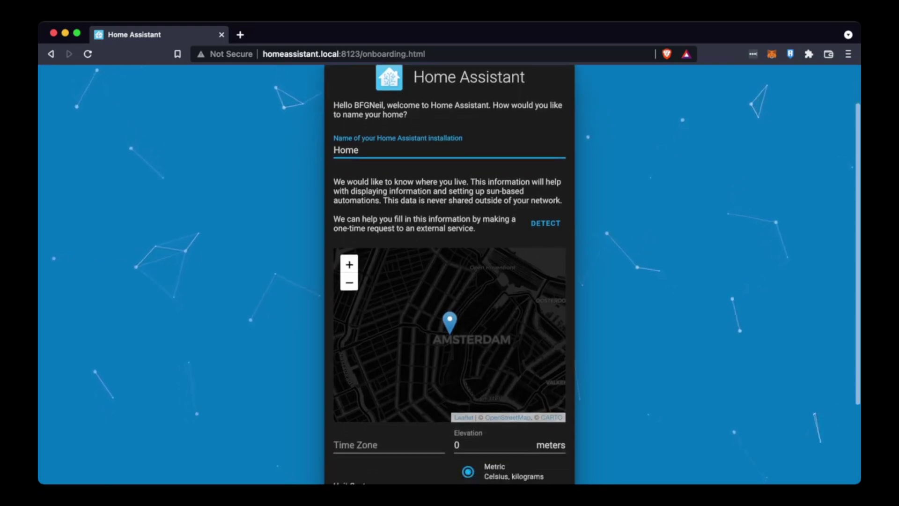
{"action": "scroll", "coordinate": [450, 281], "scroll_direction": "up", "scroll_amount": 3}
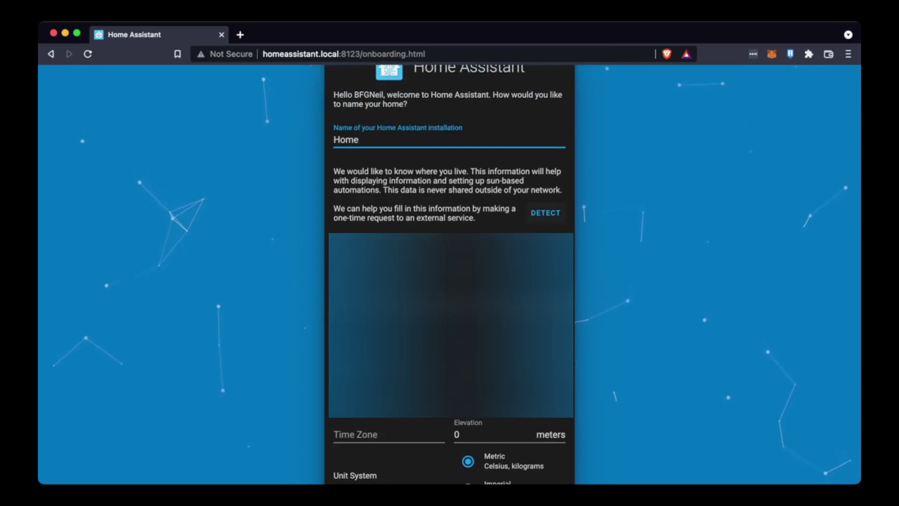
{"action": "left_click", "coordinate": [546, 213]}
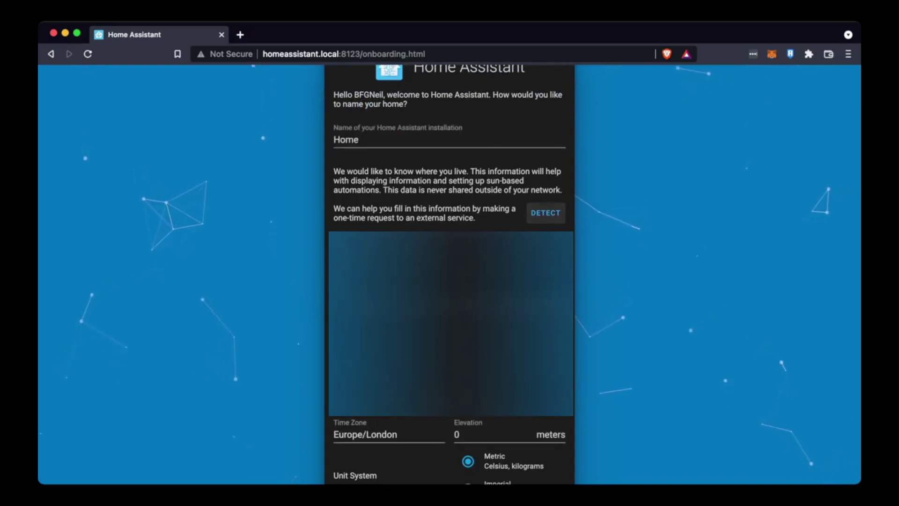
{"action": "scroll", "coordinate": [449, 274], "scroll_direction": "down", "scroll_amount": 4}
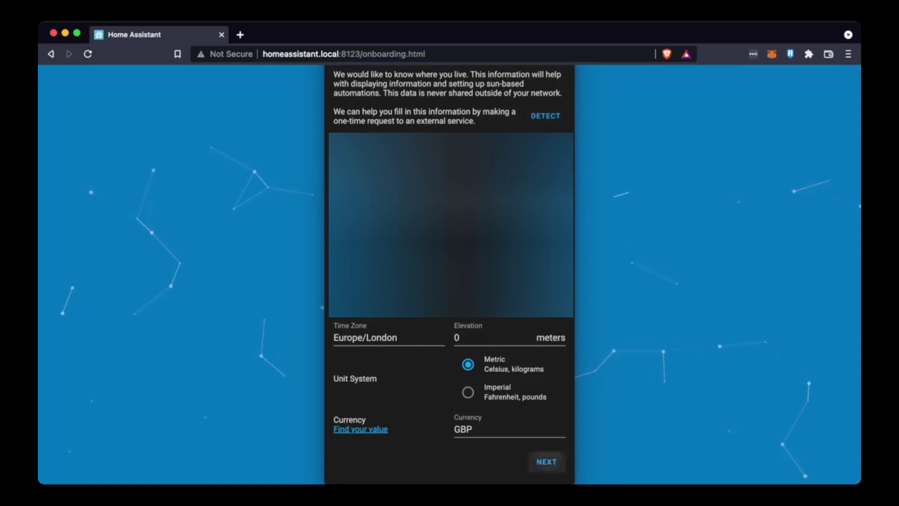
{"action": "key", "text": "Return"}
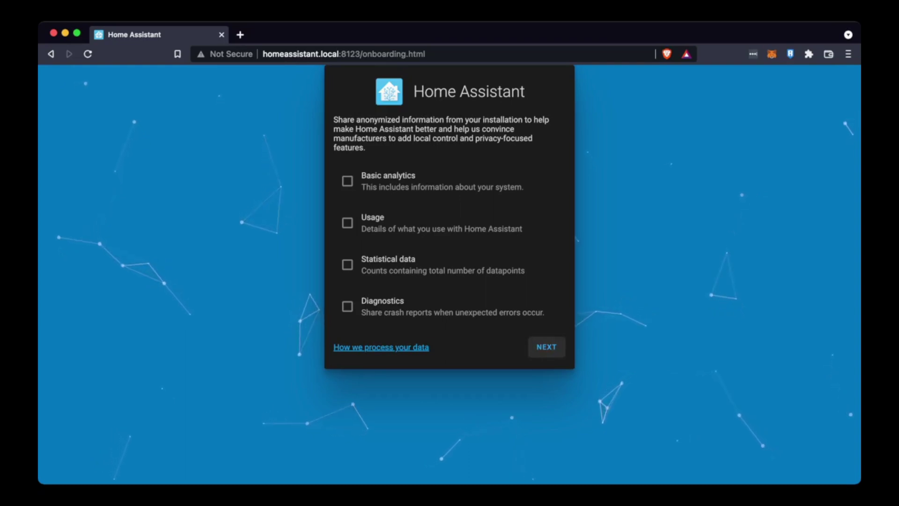
{"action": "key", "text": "Return"}
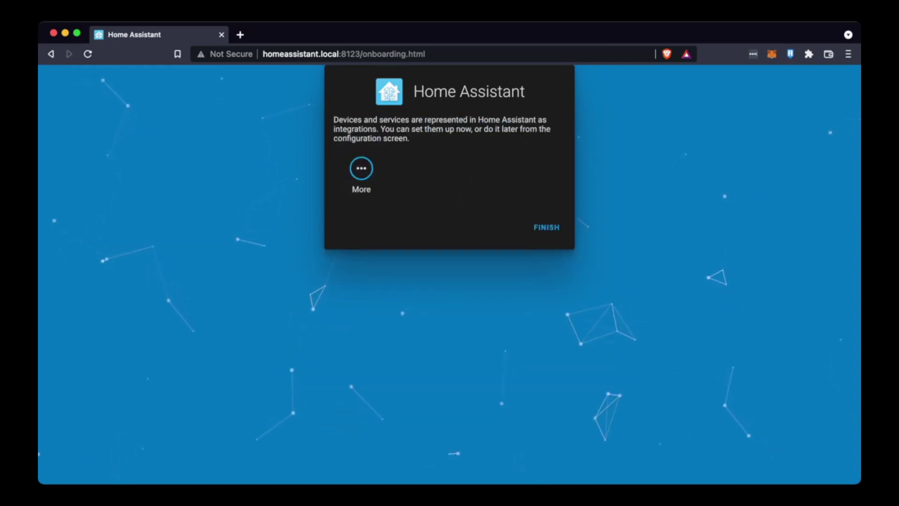
{"action": "key", "text": "Return"}
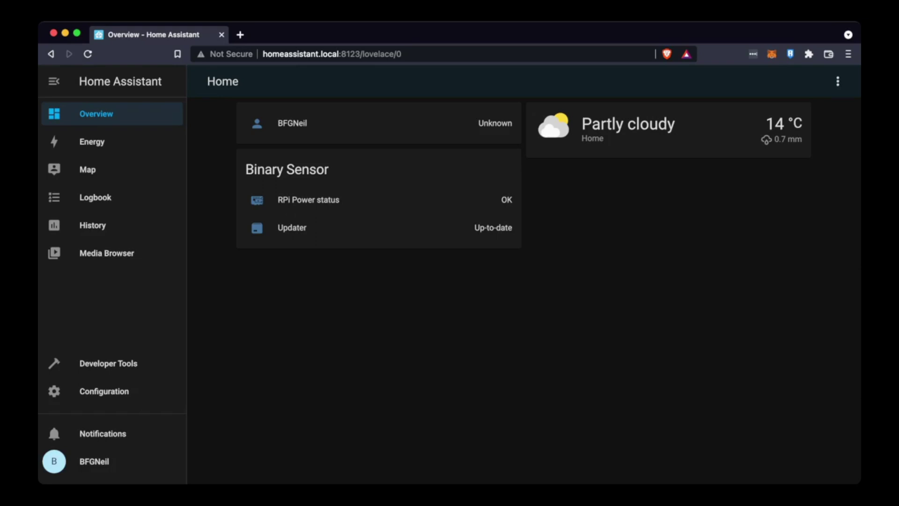
- Open the user profile page from the sidebar and switch Advanced Mode on
{"action": "left_click", "coordinate": [104, 391]}
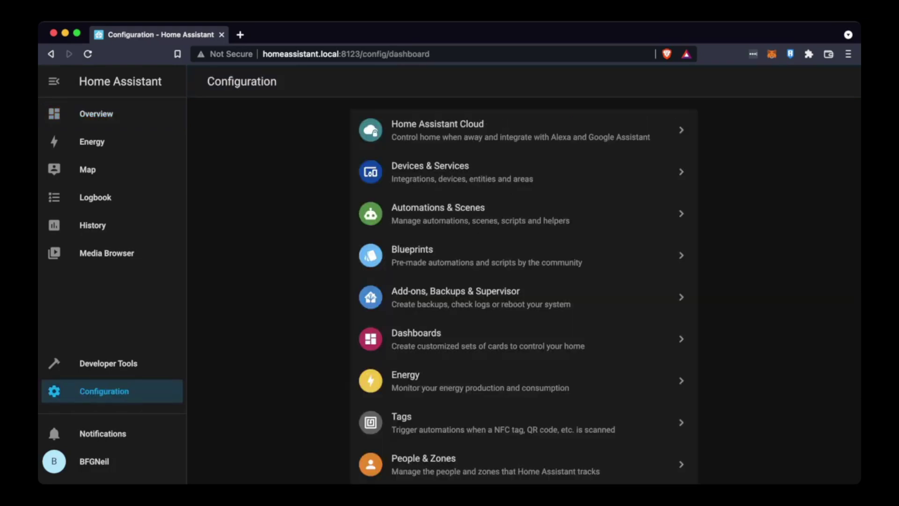
{"action": "scroll", "coordinate": [523, 291], "scroll_direction": "down", "scroll_amount": 2}
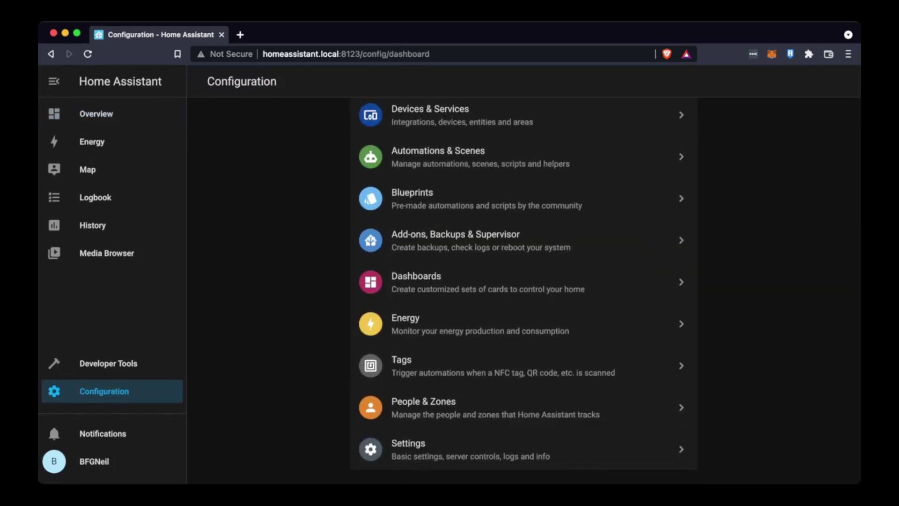
{"action": "left_click", "coordinate": [108, 363]}
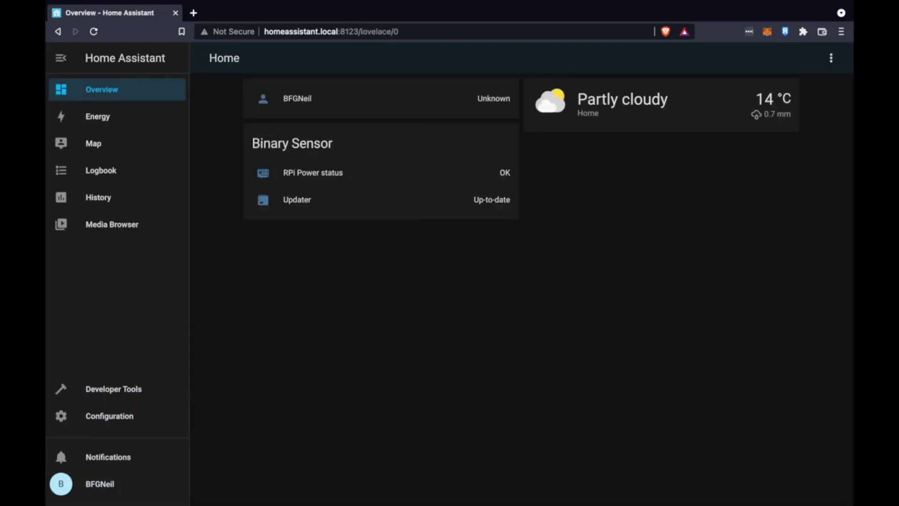
{"action": "left_click", "coordinate": [94, 484]}
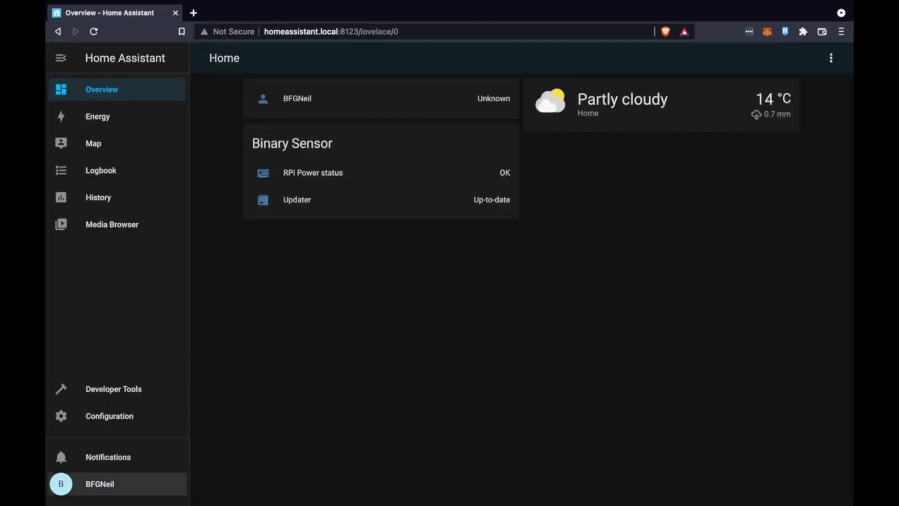
{"action": "scroll", "coordinate": [521, 281], "scroll_direction": "down", "scroll_amount": 5}
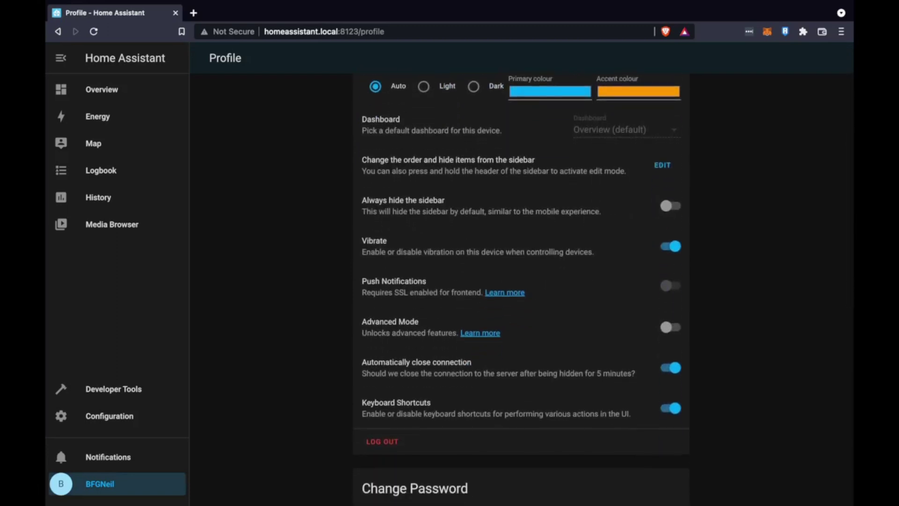
{"action": "left_click", "coordinate": [671, 326]}
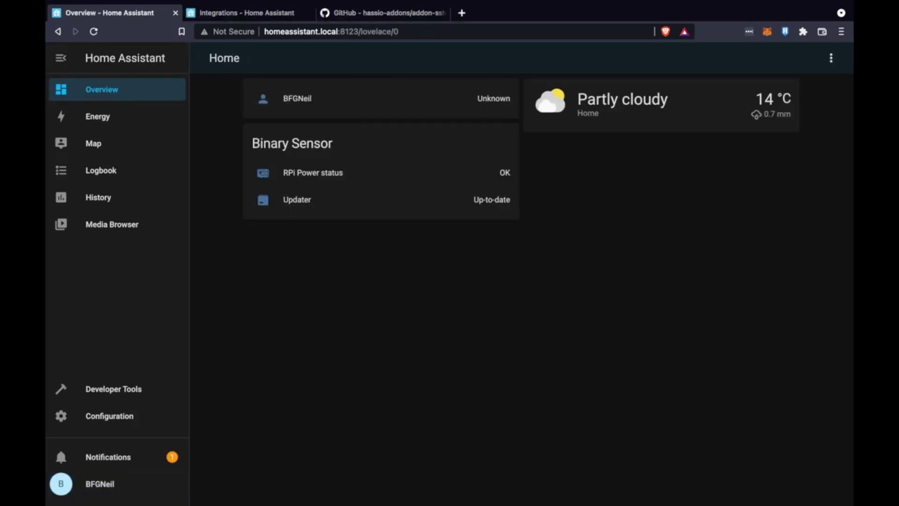
- Search the Add-on Store for 'ssh' and install the SSH & Web Terminal add-on
{"action": "left_click", "coordinate": [109, 416]}
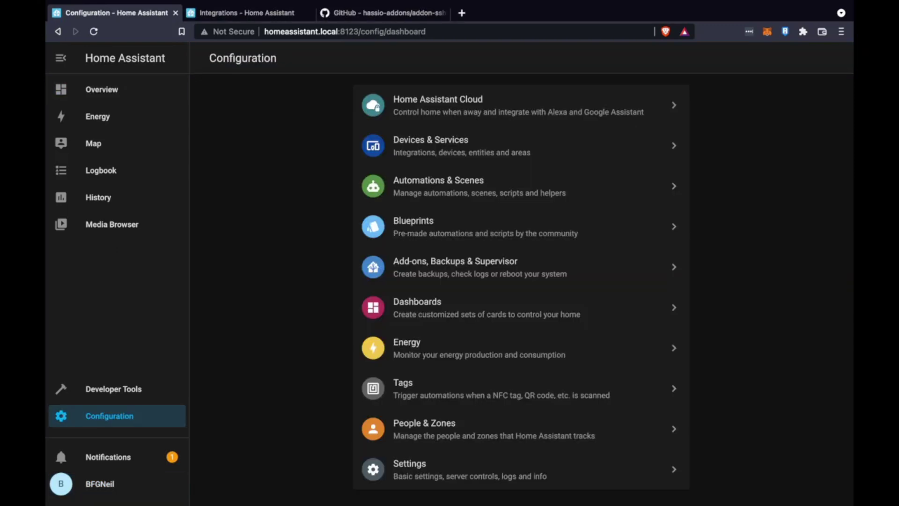
{"action": "left_click", "coordinate": [456, 266]}
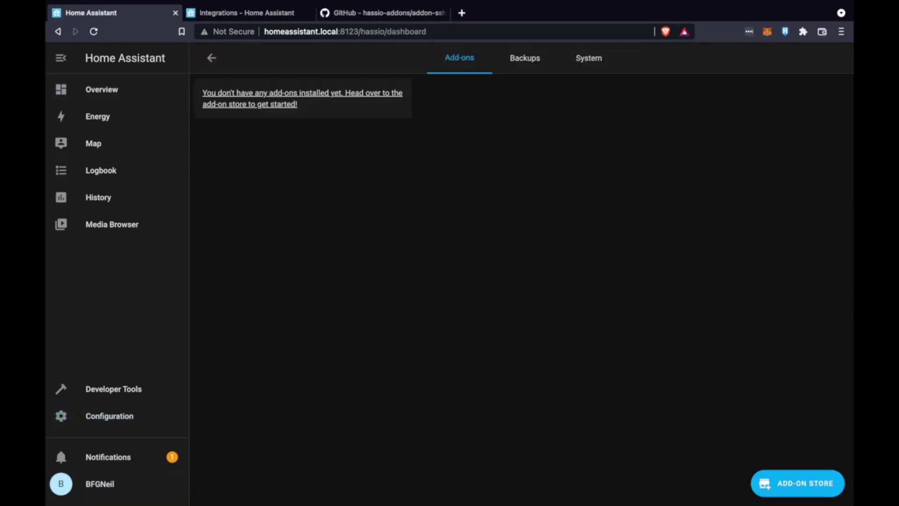
{"action": "left_click", "coordinate": [797, 483]}
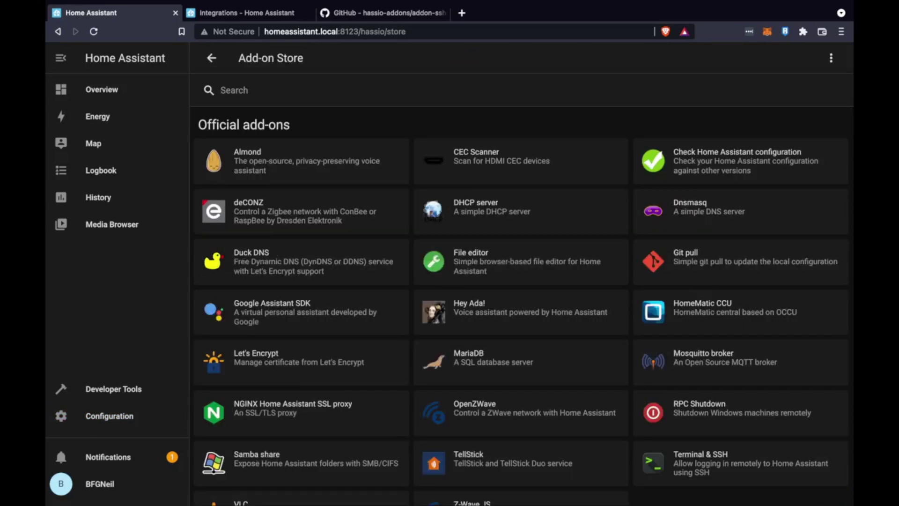
{"action": "left_click", "coordinate": [220, 90]}
{"action": "type", "text": "ssh"}
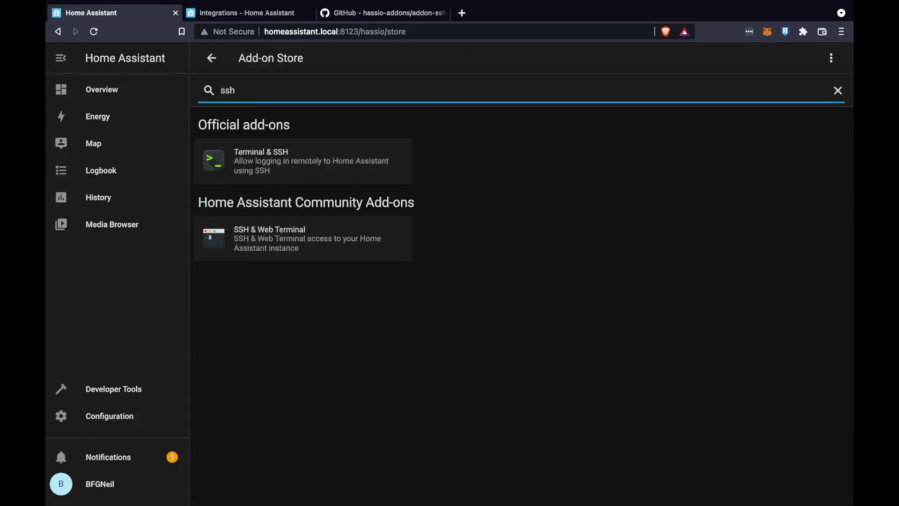
{"action": "left_click", "coordinate": [300, 238]}
{"action": "left_click", "coordinate": [262, 253]}
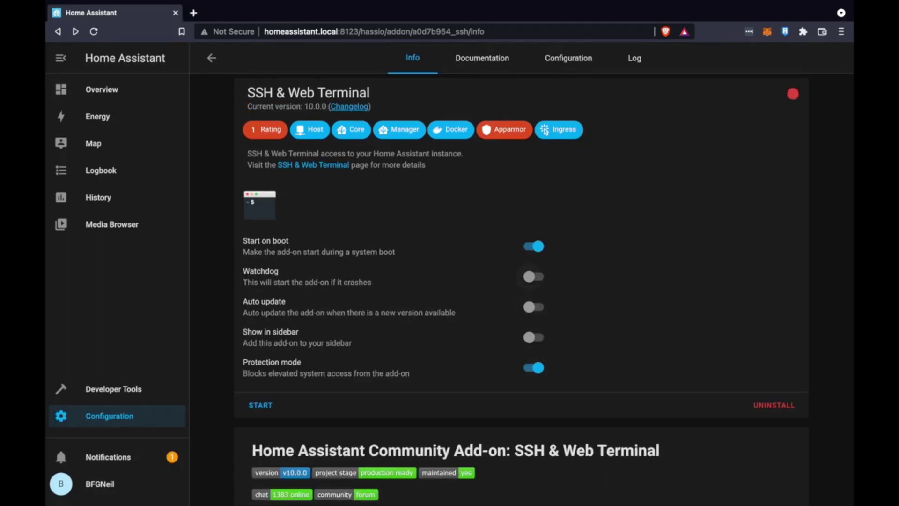
- Enable Watchdog, Auto update and Show in sidebar for the add-on
{"action": "left_click", "coordinate": [533, 276]}
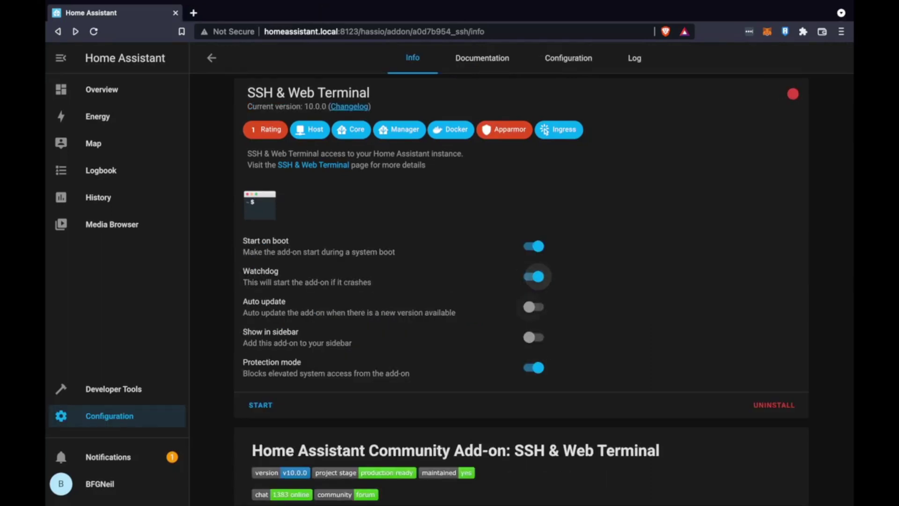
{"action": "left_click", "coordinate": [533, 307]}
{"action": "left_click", "coordinate": [533, 337]}
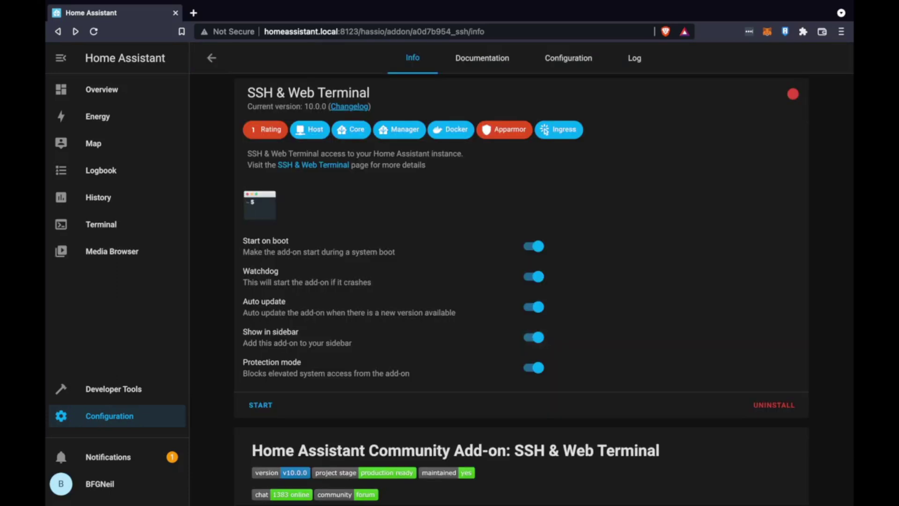
- Enter an SSH password on the add-on's Configuration password line, save, and return to Info
{"action": "left_click", "coordinate": [568, 57]}
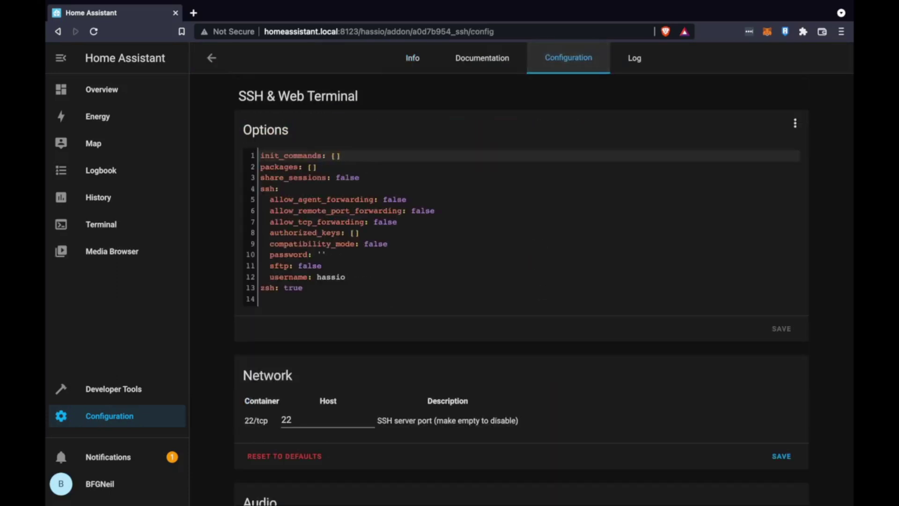
{"action": "left_click", "coordinate": [322, 254]}
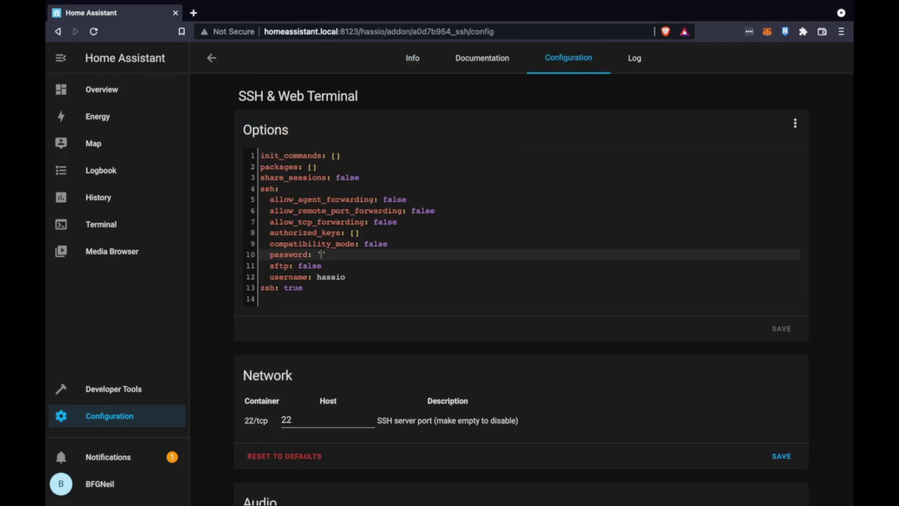
{"action": "key", "text": "ctrl+s"}
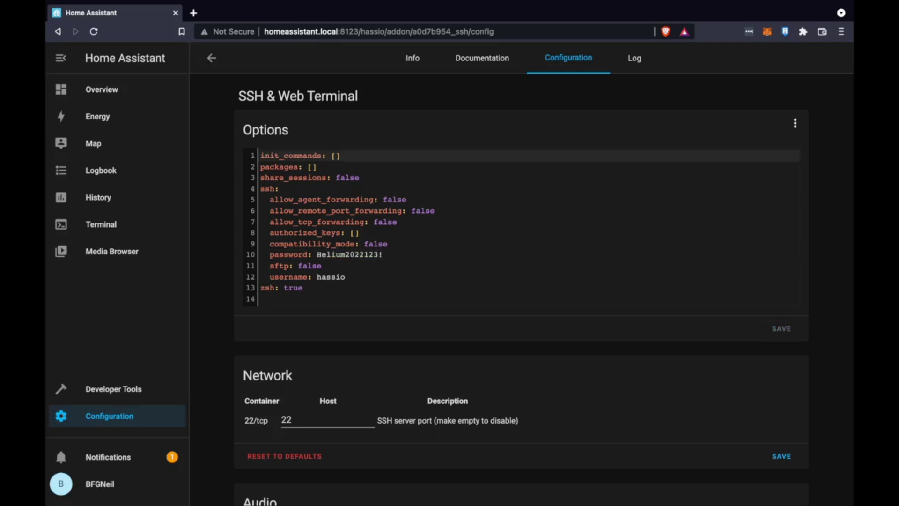
{"action": "scroll", "coordinate": [521, 290], "scroll_direction": "down", "scroll_amount": 3}
{"action": "scroll", "coordinate": [521, 290], "scroll_direction": "up", "scroll_amount": 2}
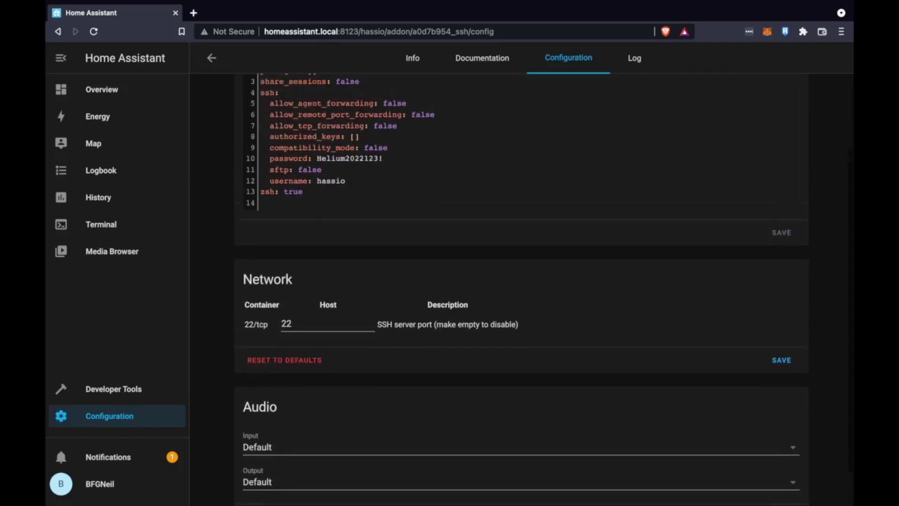
{"action": "scroll", "coordinate": [521, 289], "scroll_direction": "up", "scroll_amount": 1}
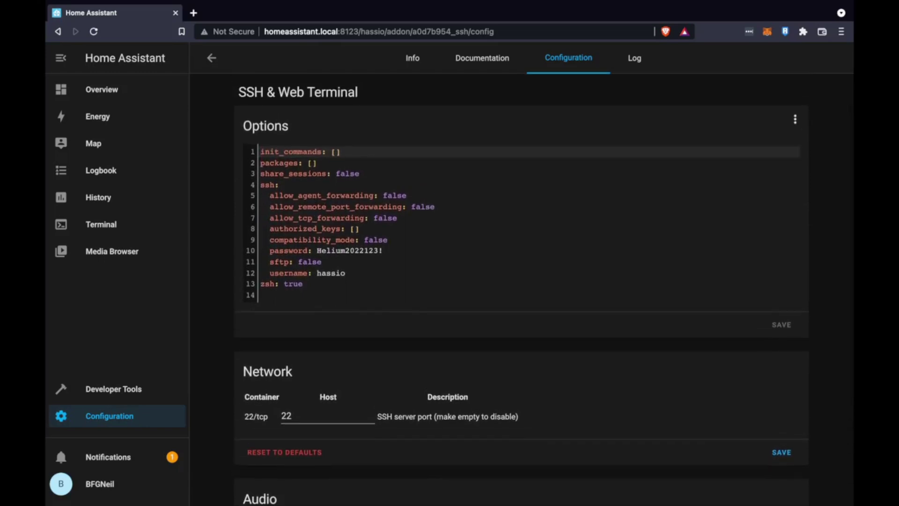
{"action": "left_click", "coordinate": [412, 57]}
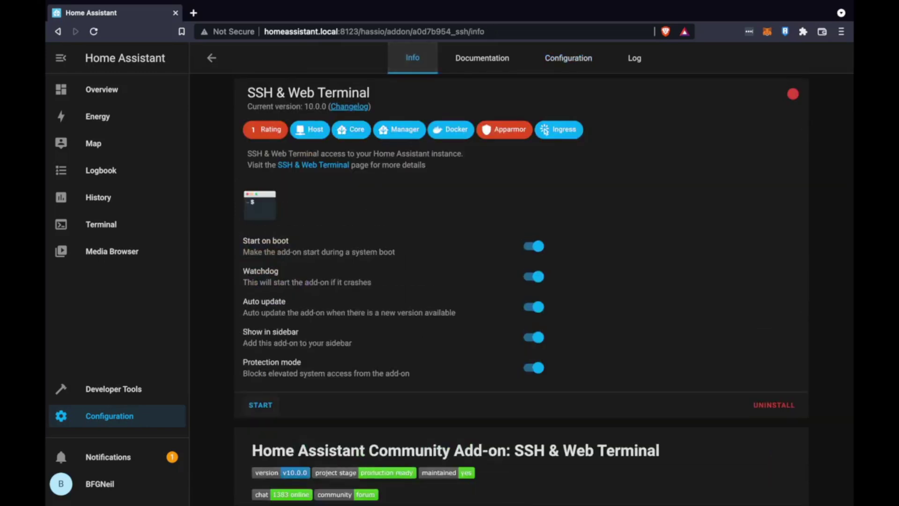
- Start the SSH & Web Terminal add-on and open Terminal from the sidebar
{"action": "left_click", "coordinate": [261, 404]}
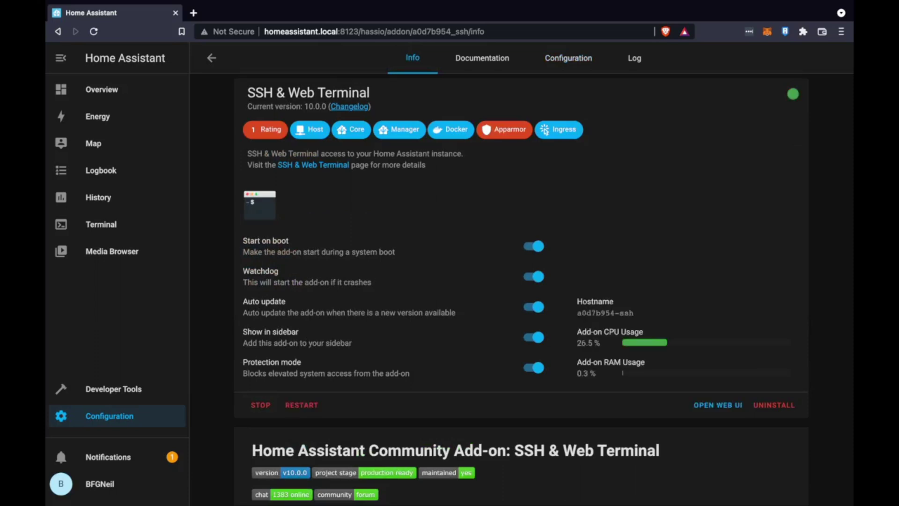
{"action": "left_click", "coordinate": [101, 224]}
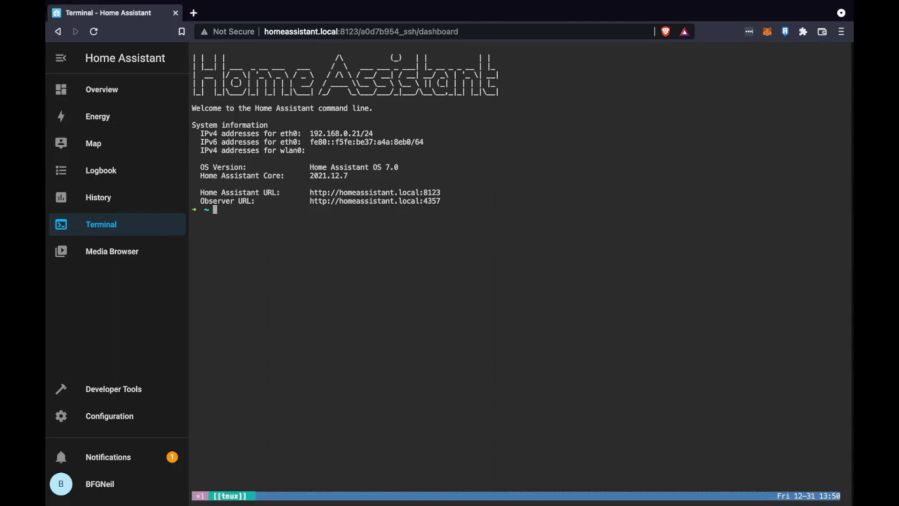
- Run the pasted HACS install command, restart Home Assistant from Server Controls, and reopen Configuration
{"action": "type", "text": "wget -O - https://get.hacs.xyz"}
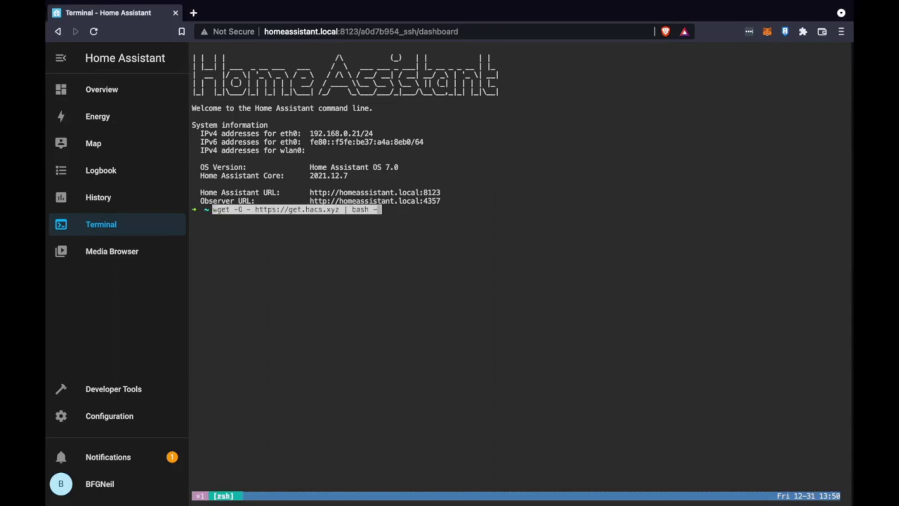
{"action": "key", "text": "Return"}
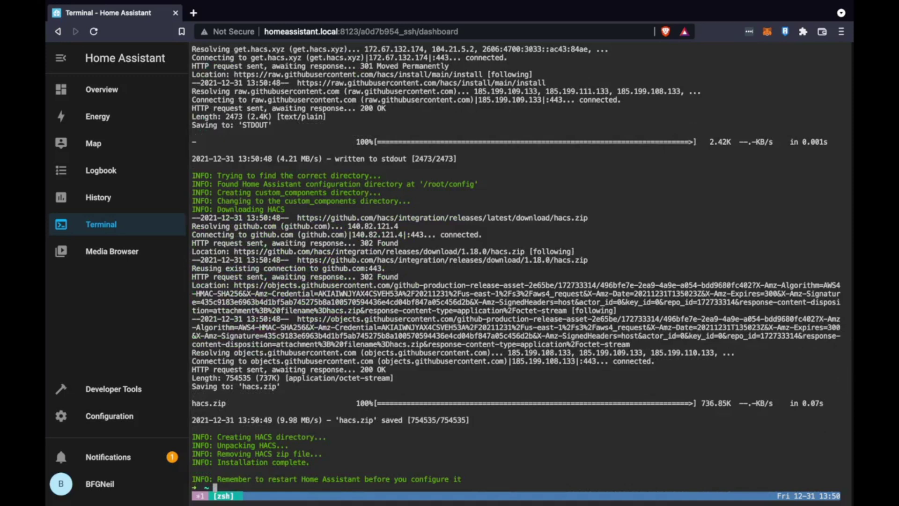
{"action": "left_click", "coordinate": [109, 415]}
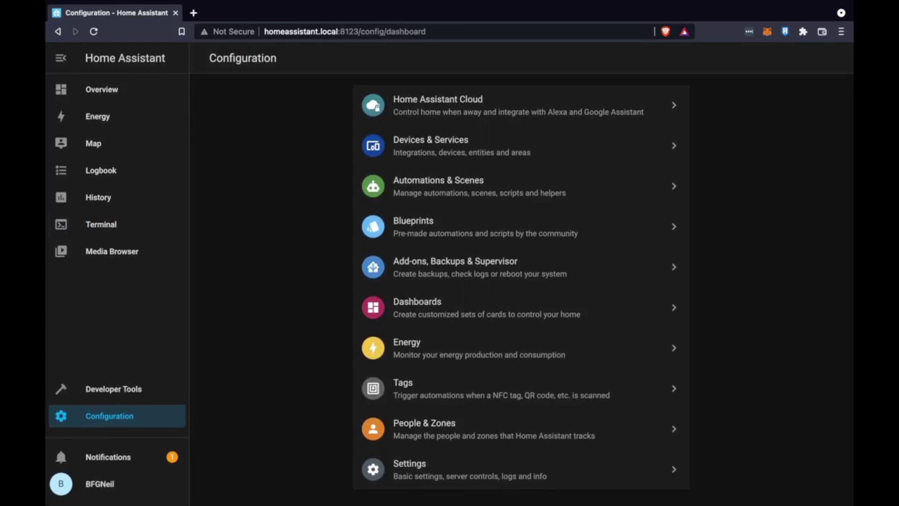
{"action": "left_click", "coordinate": [469, 468]}
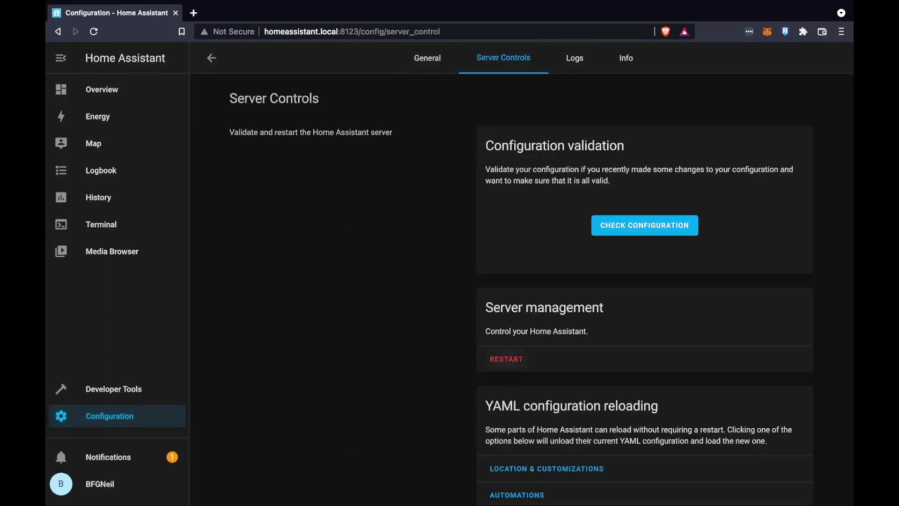
{"action": "key", "text": "Return"}
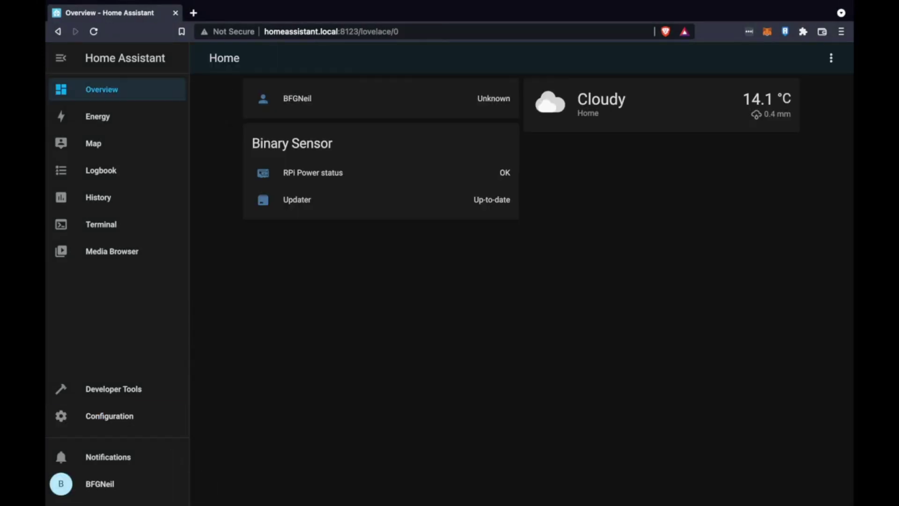
{"action": "left_click", "coordinate": [109, 416]}
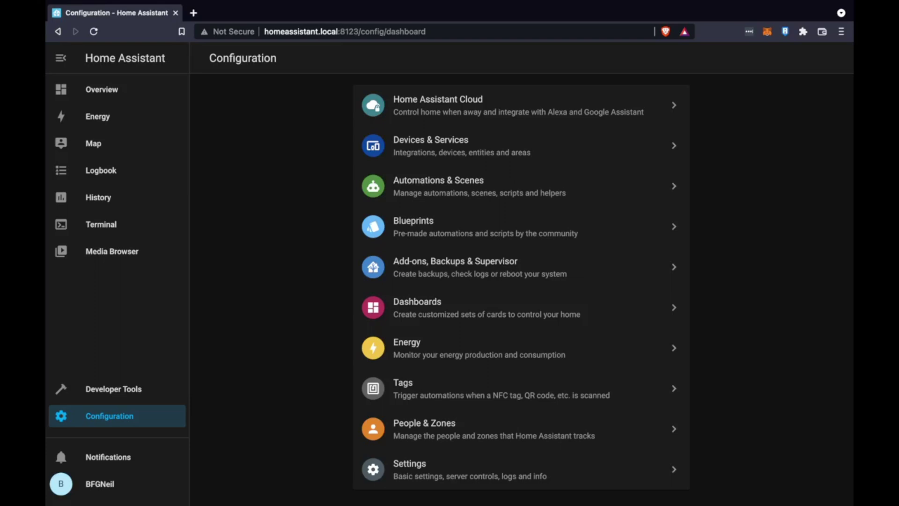
- Add the HACS integration from Devices & Services, ticking all four acknowledgements before submitting
{"action": "left_click", "coordinate": [461, 145]}
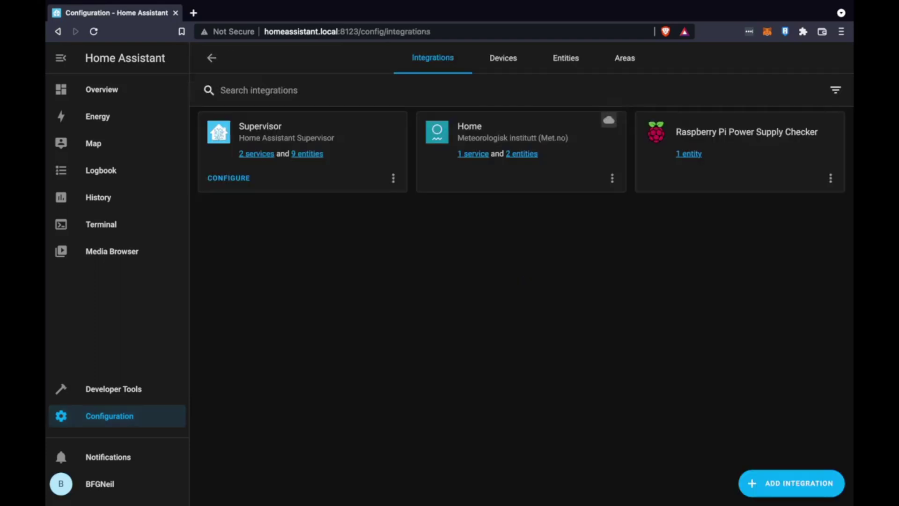
{"action": "left_click", "coordinate": [791, 483]}
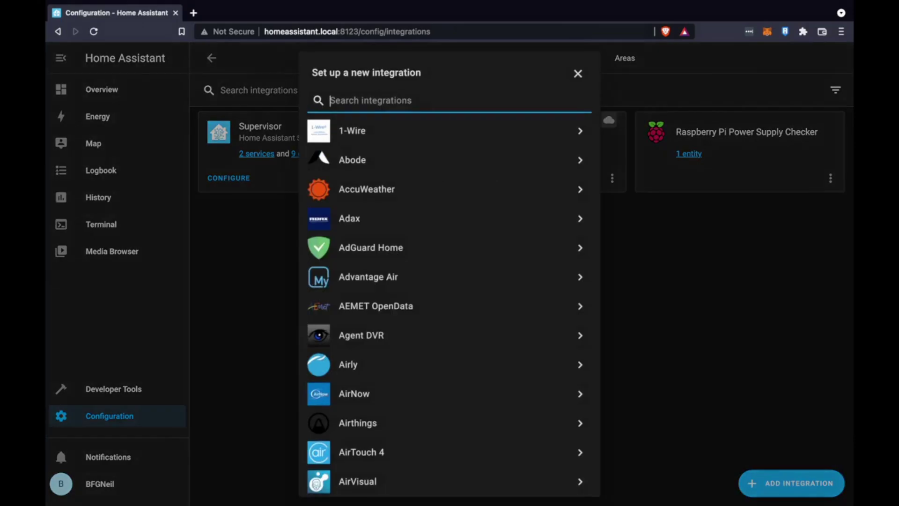
{"action": "type", "text": "hacs"}
{"action": "key", "text": "Return"}
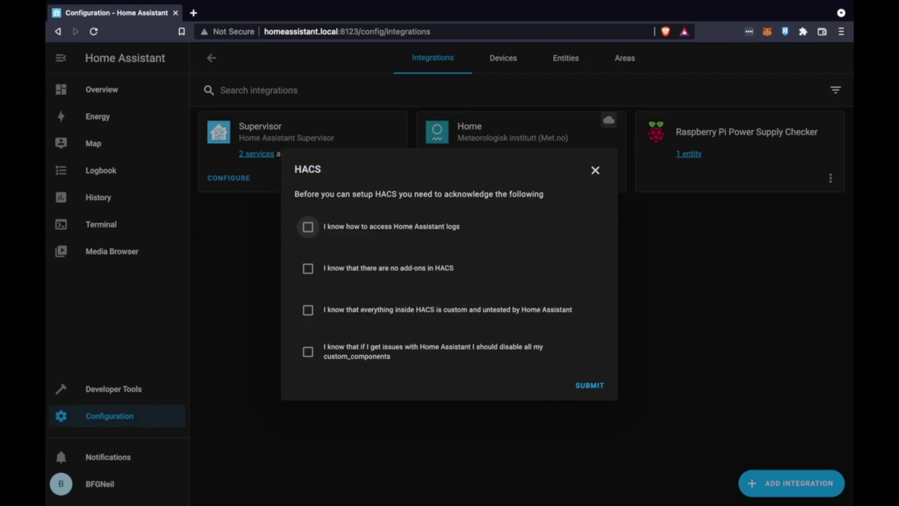
{"action": "left_click", "coordinate": [308, 226]}
{"action": "left_click", "coordinate": [308, 268]}
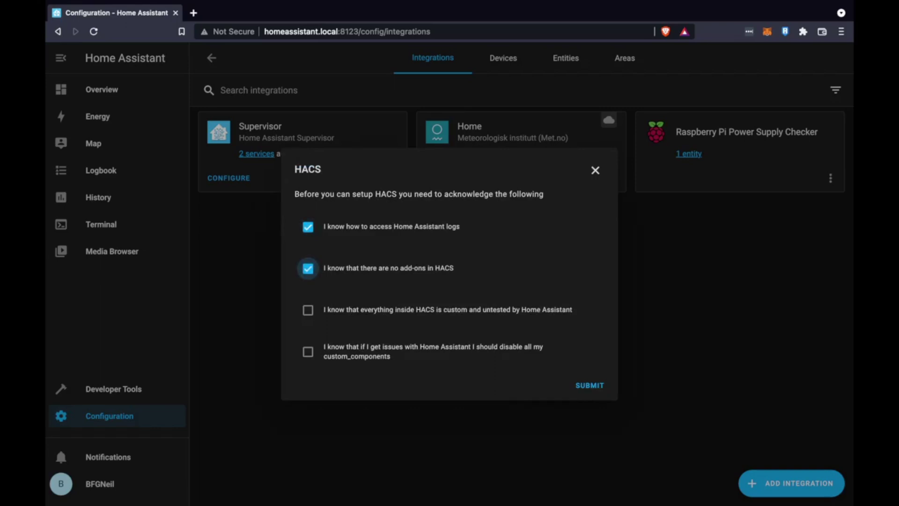
{"action": "left_click", "coordinate": [308, 310]}
{"action": "left_click", "coordinate": [307, 352]}
{"action": "left_click", "coordinate": [589, 385]}
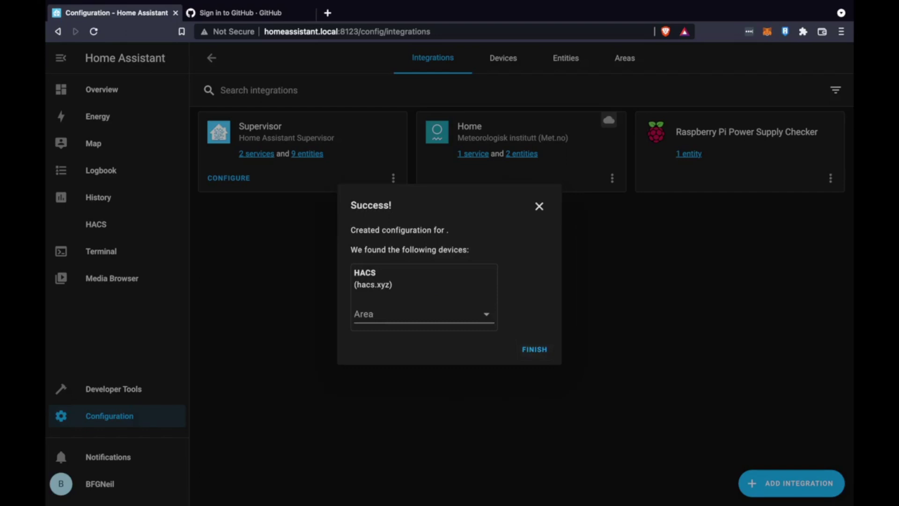
- Finish HACS setup without assigning an area and open HACS from the sidebar
{"action": "left_click", "coordinate": [486, 314]}
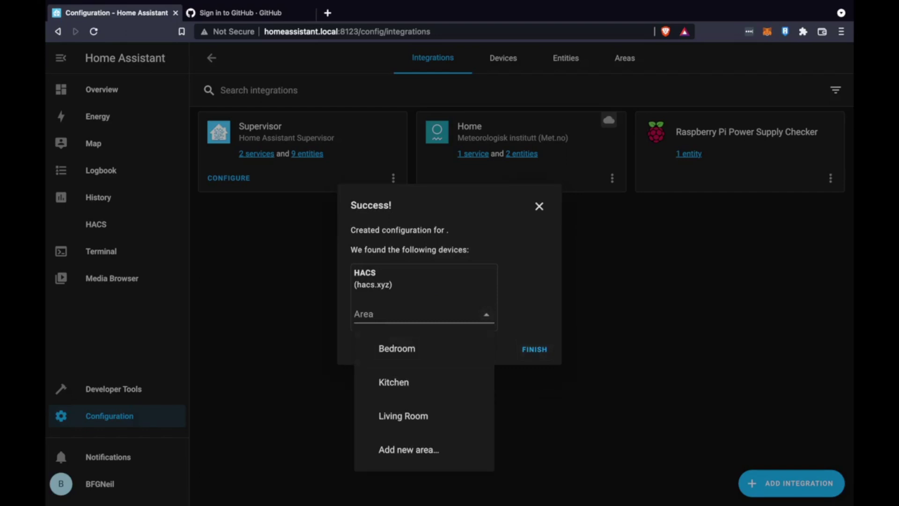
{"action": "key", "text": "Escape"}
{"action": "key", "text": "Escape"}
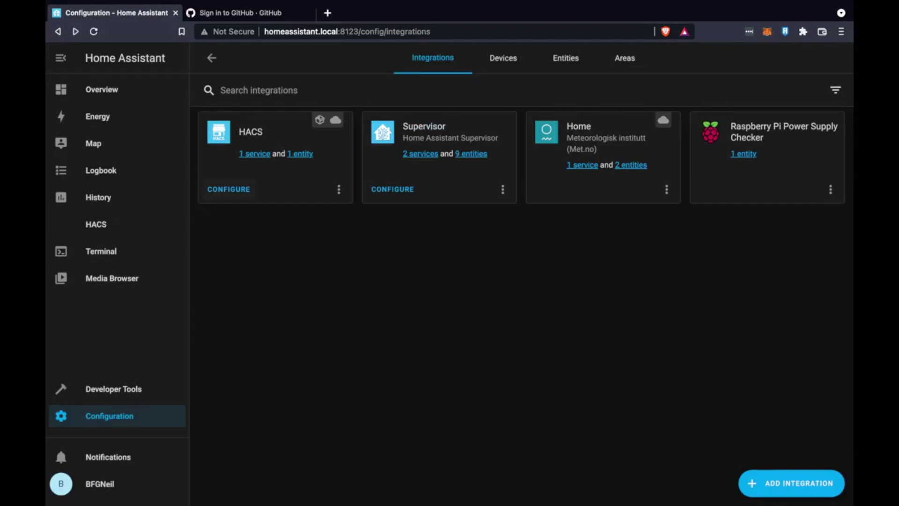
{"action": "left_click", "coordinate": [96, 224]}
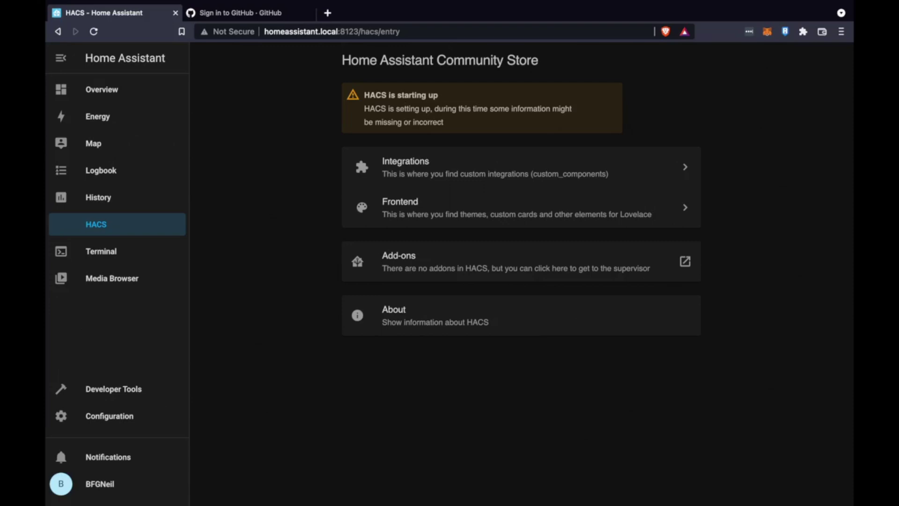
- Open the SSH & Web Terminal add-on's info page from Configuration
{"action": "left_click", "coordinate": [109, 416]}
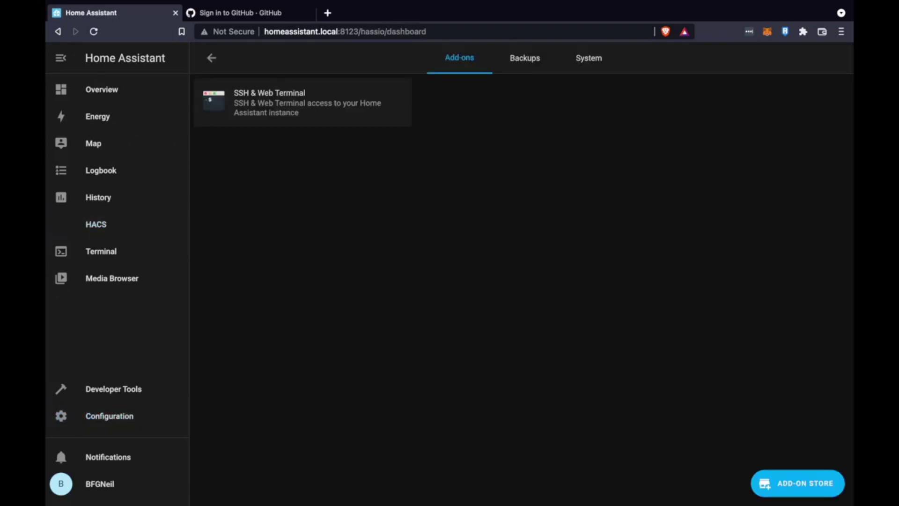
{"action": "left_click", "coordinate": [302, 102]}
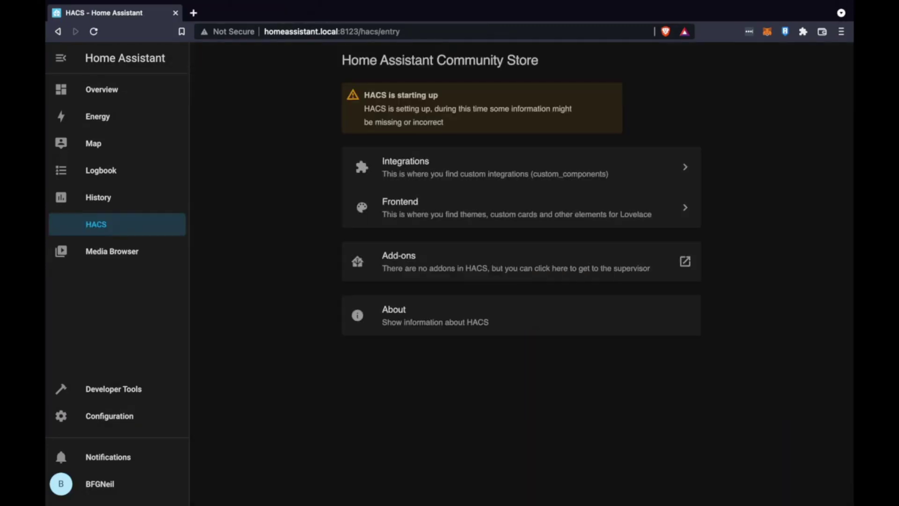
- Search HACS integrations for 'helium' and review the Helium Blockchain repository
{"action": "left_click", "coordinate": [515, 168]}
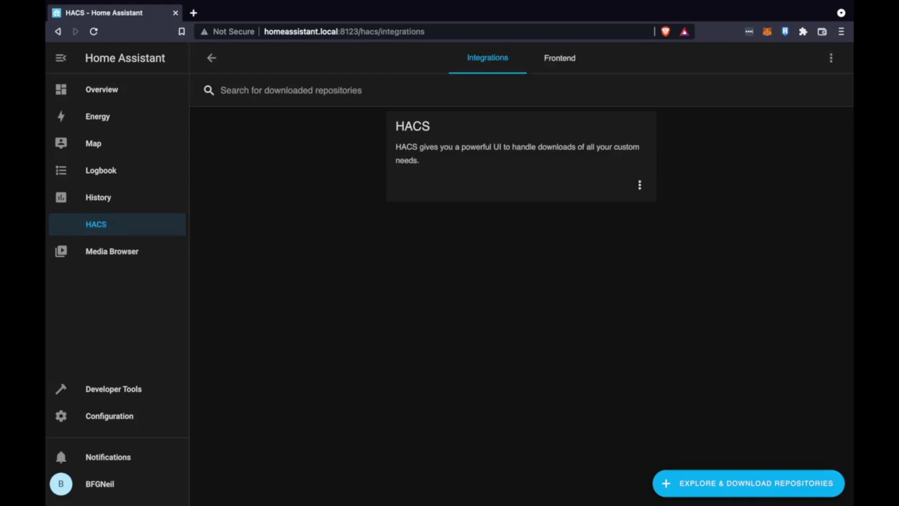
{"action": "left_click", "coordinate": [748, 483]}
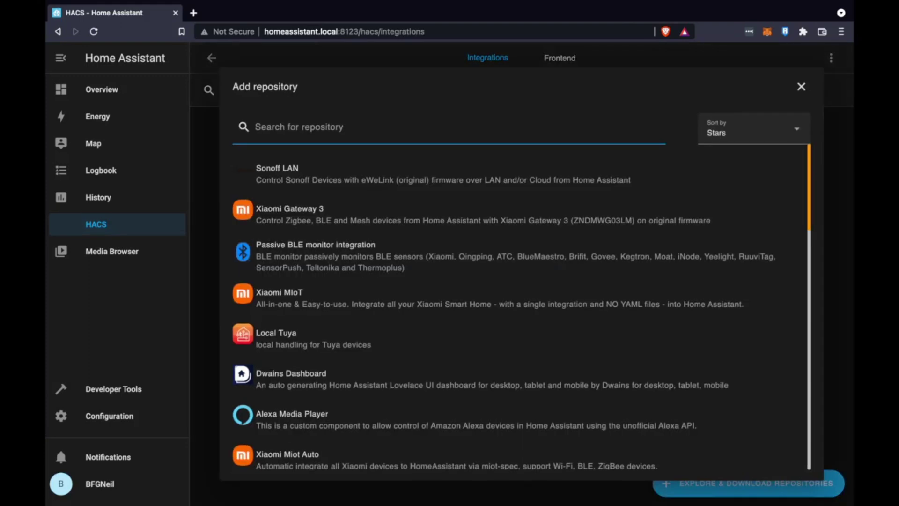
{"action": "type", "text": "helium"}
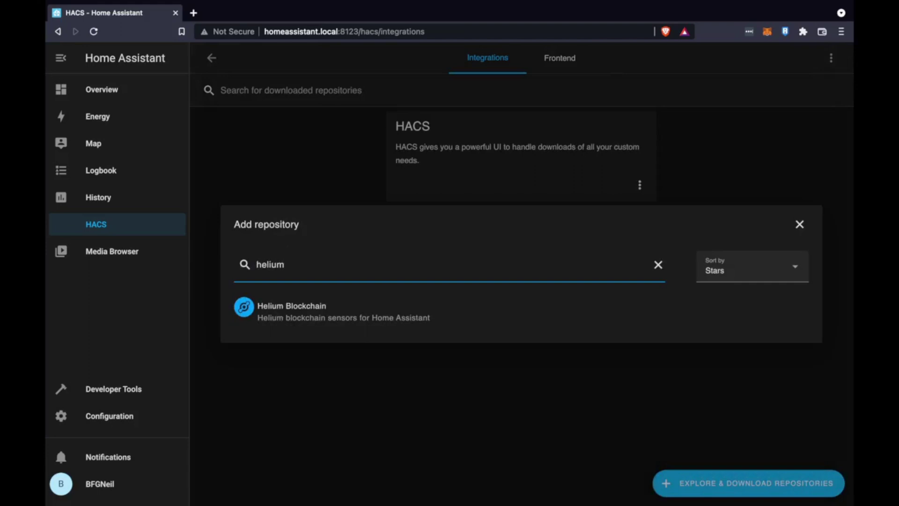
{"action": "left_click", "coordinate": [291, 309]}
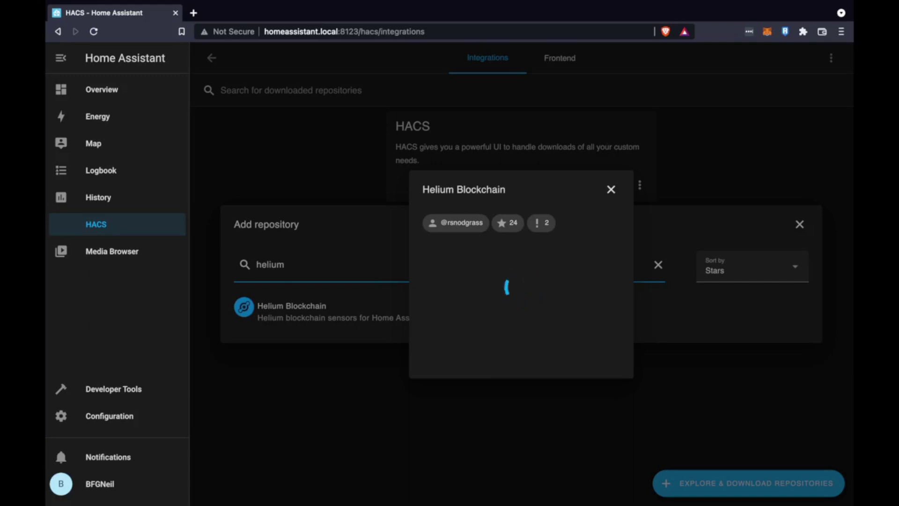
{"action": "scroll", "coordinate": [520, 281], "scroll_direction": "down", "scroll_amount": 2}
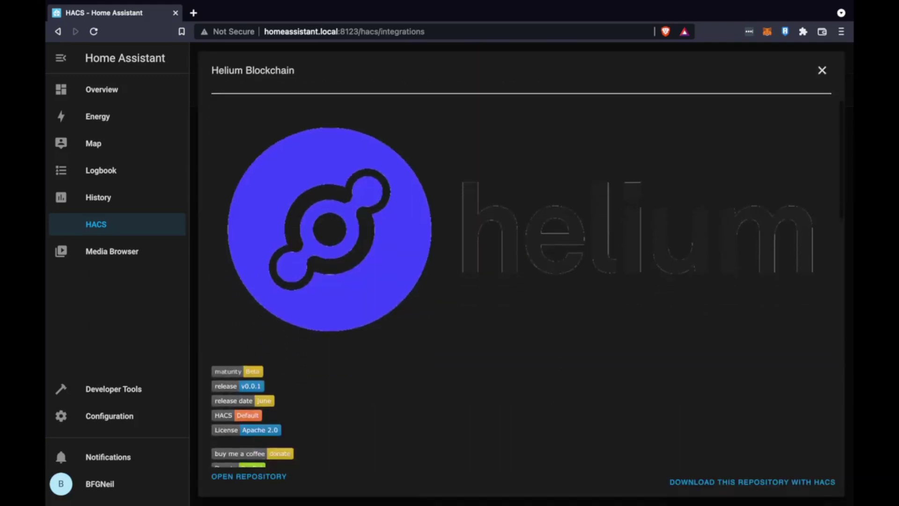
{"action": "key", "text": "Escape"}
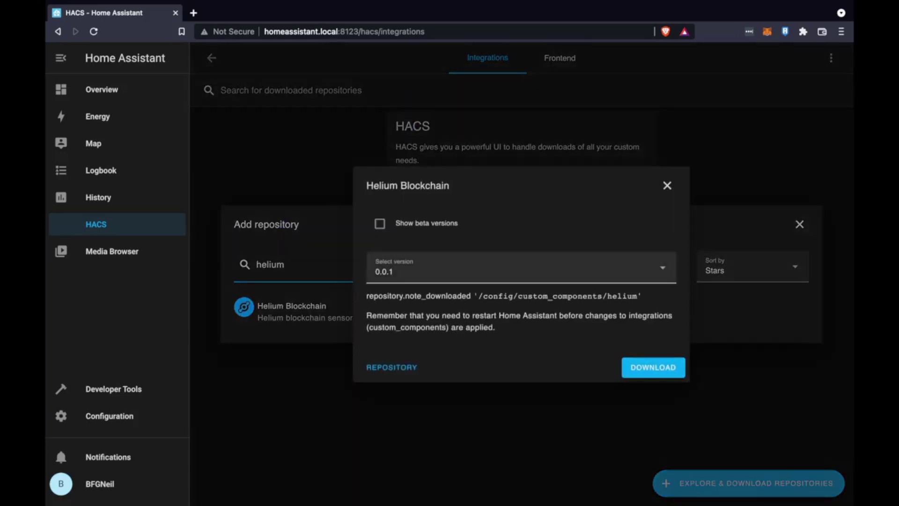
- Download Helium Blockchain version 0.0.1
{"action": "left_click", "coordinate": [521, 267]}
{"action": "key", "text": "Escape"}
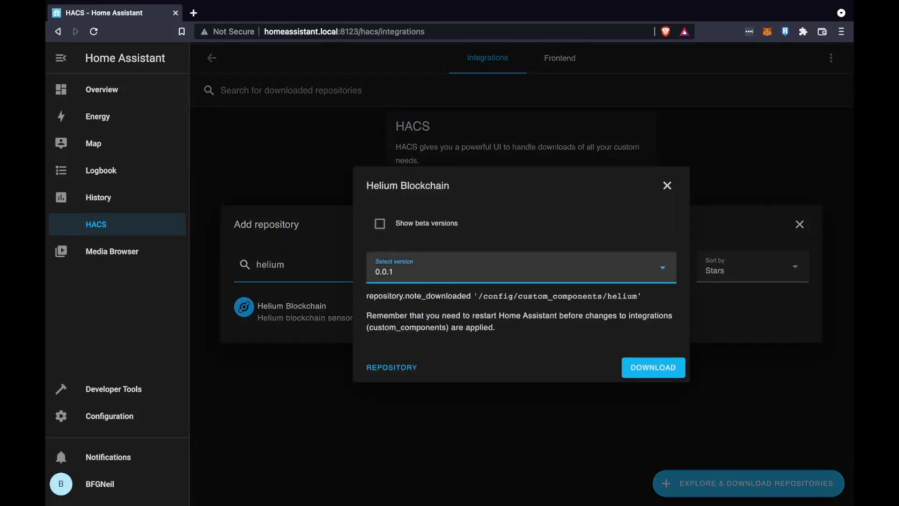
{"action": "key", "text": "space"}
{"action": "left_click", "coordinate": [653, 367]}
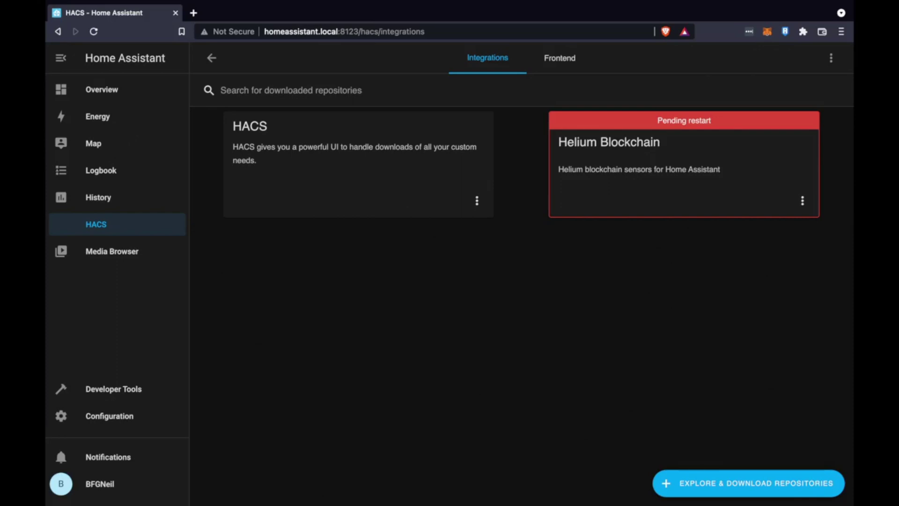
- Restart Home Assistant from Server Controls
{"action": "left_click", "coordinate": [109, 416]}
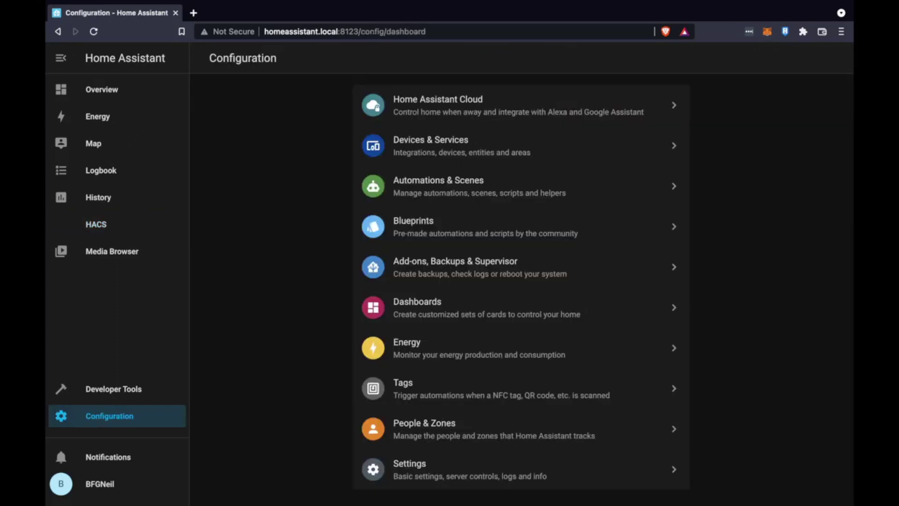
{"action": "left_click", "coordinate": [470, 469]}
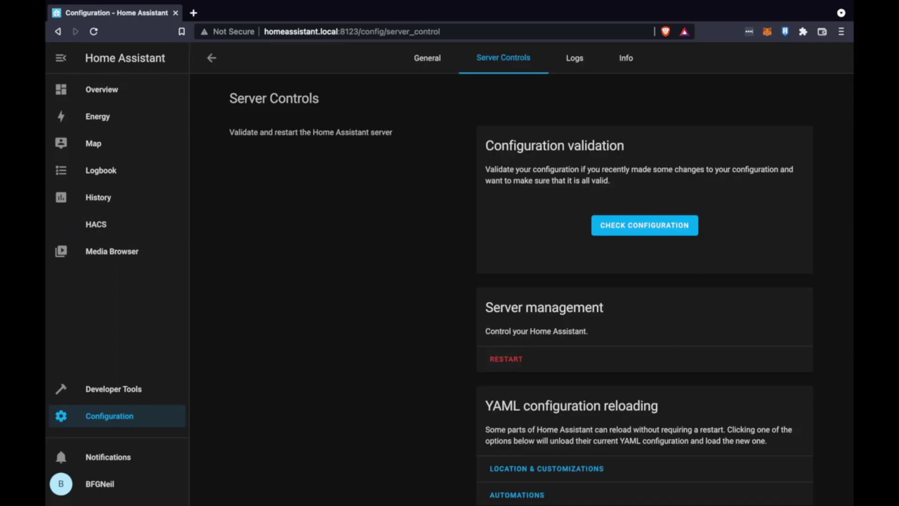
{"action": "left_click", "coordinate": [507, 359]}
{"action": "left_click", "coordinate": [539, 316]}
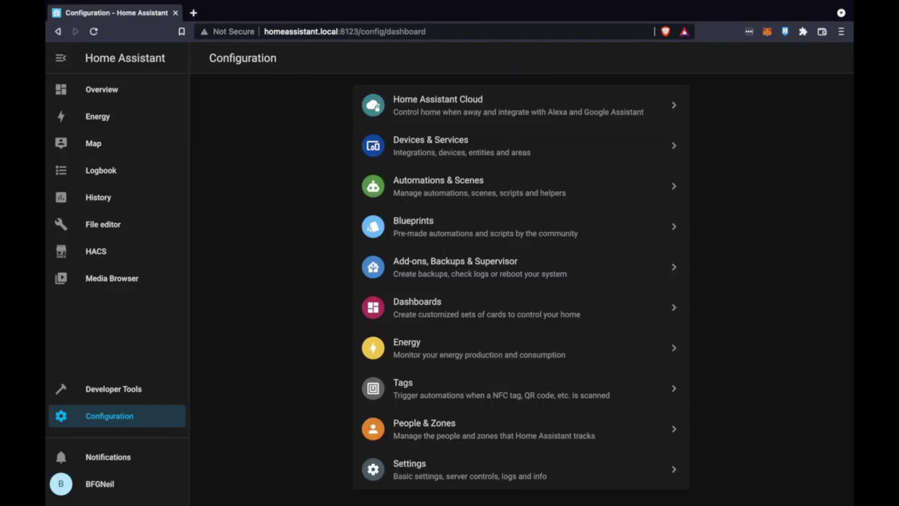
- Download the Uptime Card v0.9.2 frontend repository in HACS and reload
{"action": "left_click", "coordinate": [96, 251]}
{"action": "left_click", "coordinate": [468, 166]}
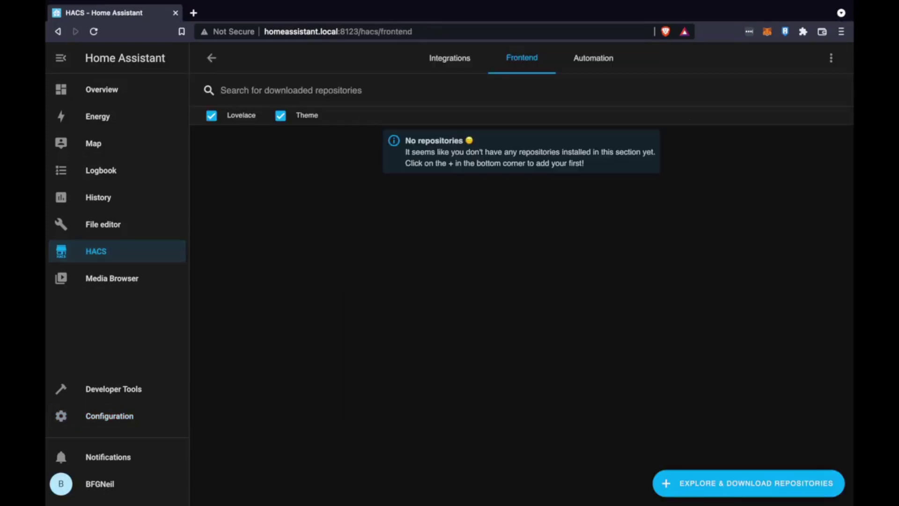
{"action": "left_click", "coordinate": [749, 482]}
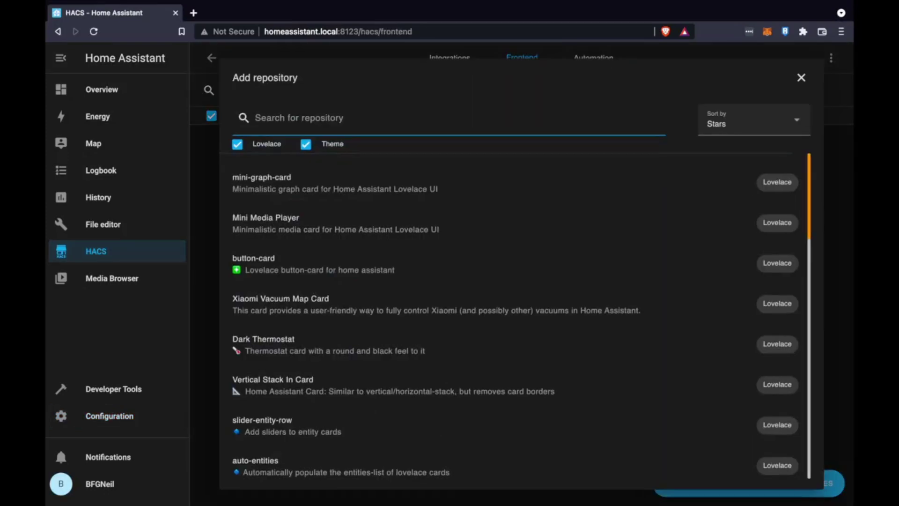
{"action": "type", "text": "uptime"}
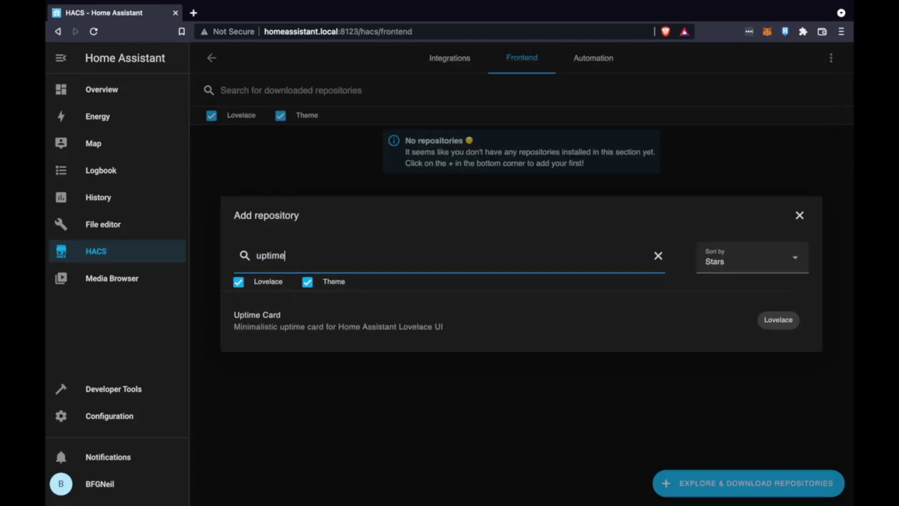
{"action": "left_click", "coordinate": [257, 315]}
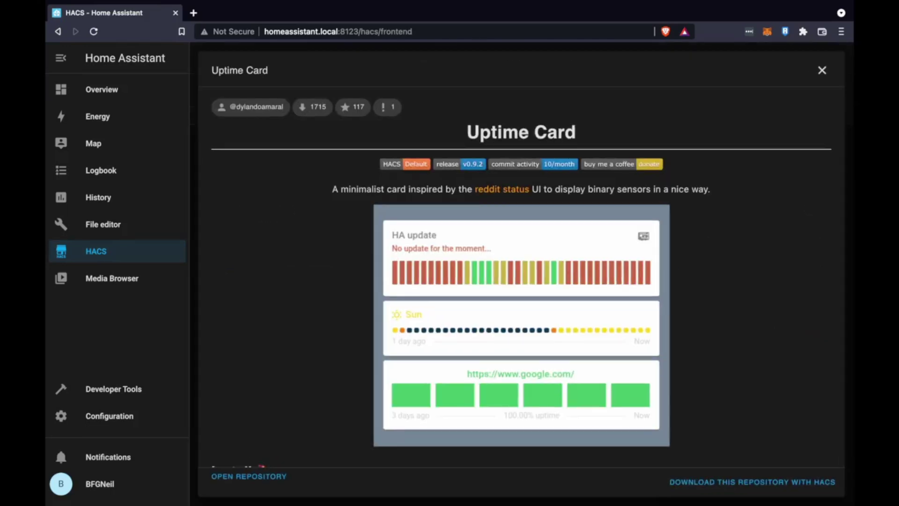
{"action": "left_click", "coordinate": [752, 481]}
{"action": "left_click", "coordinate": [652, 348]}
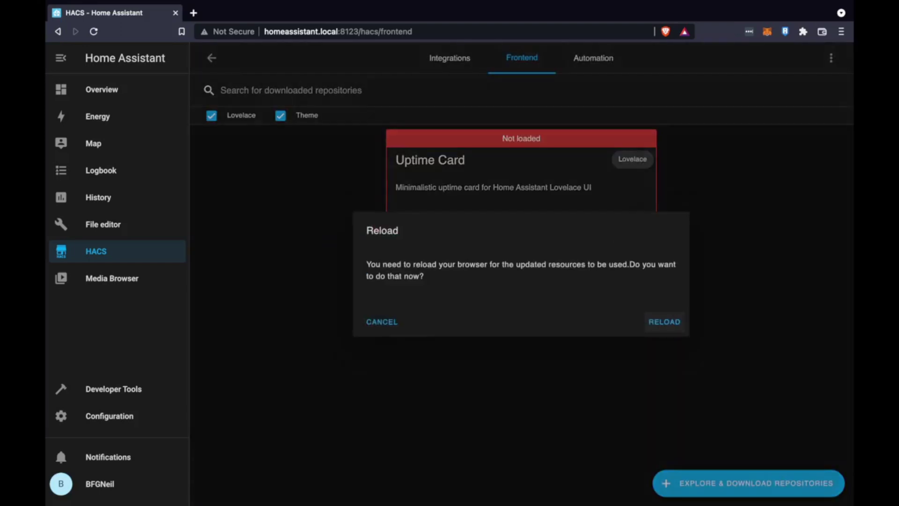
{"action": "left_click", "coordinate": [664, 322]}
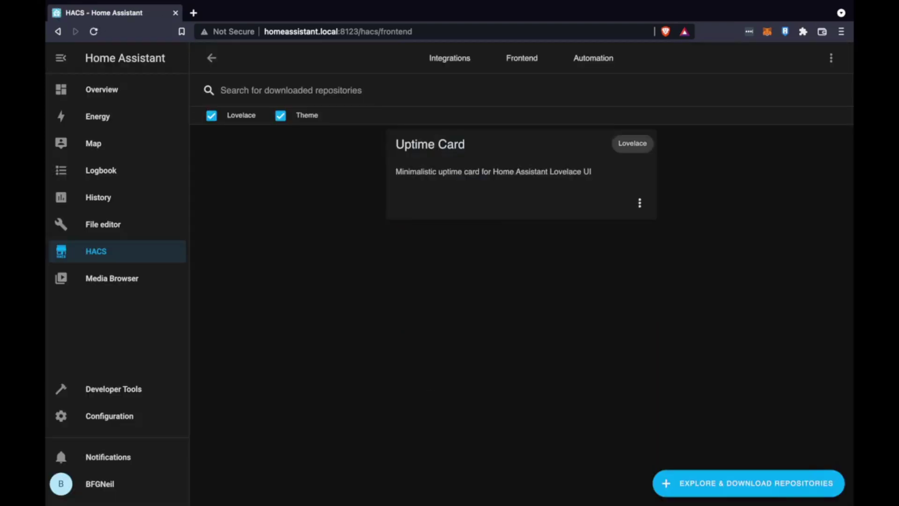
- Download apexcharts-card v1.10.0 and reload the page
{"action": "left_click", "coordinate": [748, 483]}
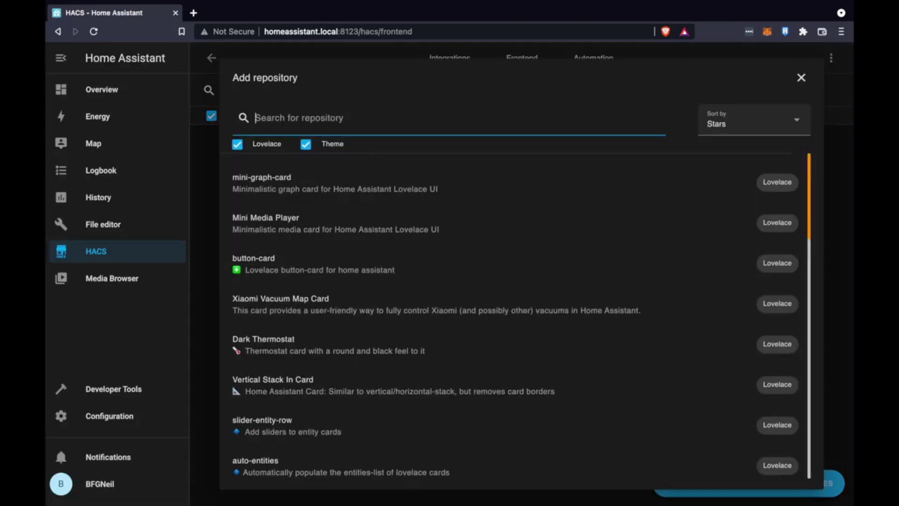
{"action": "type", "text": "apex"}
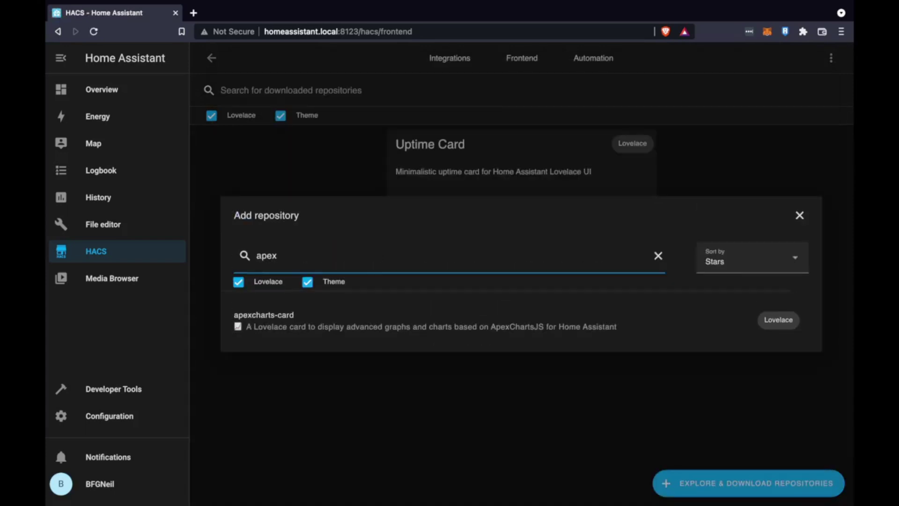
{"action": "left_click", "coordinate": [264, 314]}
{"action": "left_click", "coordinate": [752, 482]}
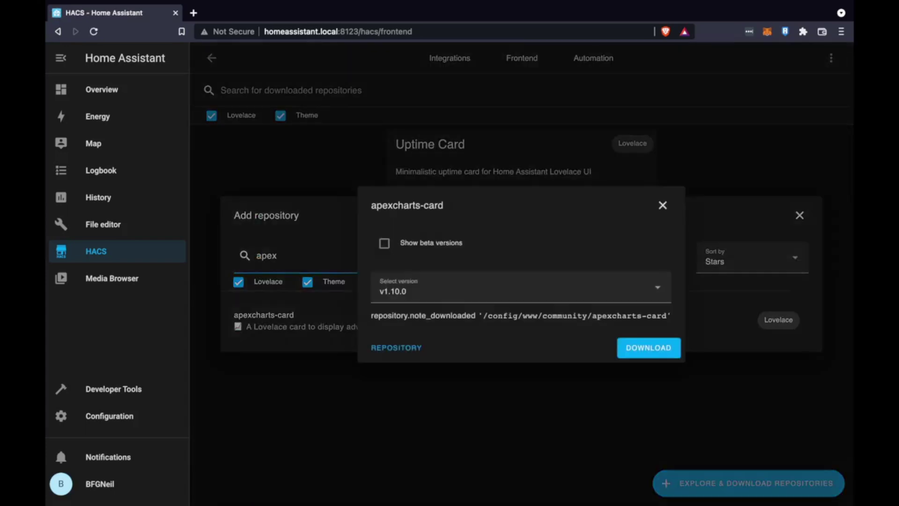
{"action": "left_click", "coordinate": [662, 348]}
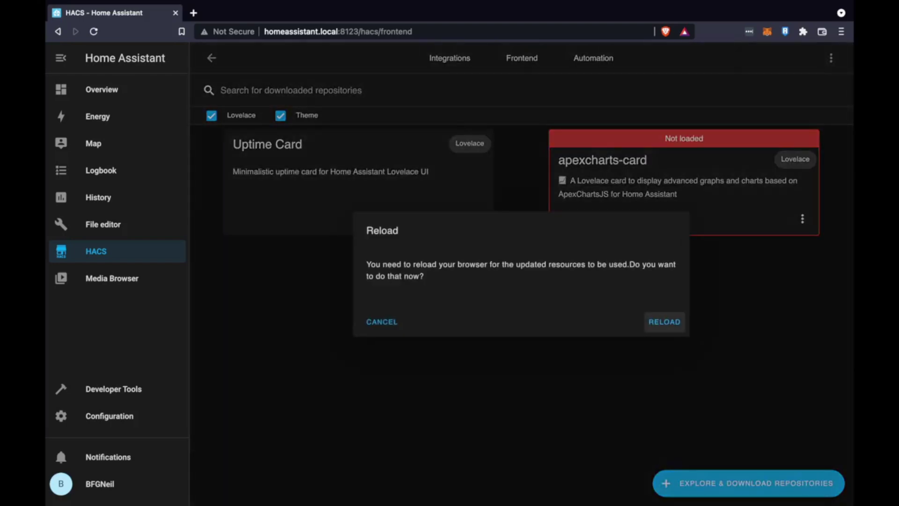
{"action": "left_click", "coordinate": [665, 322]}
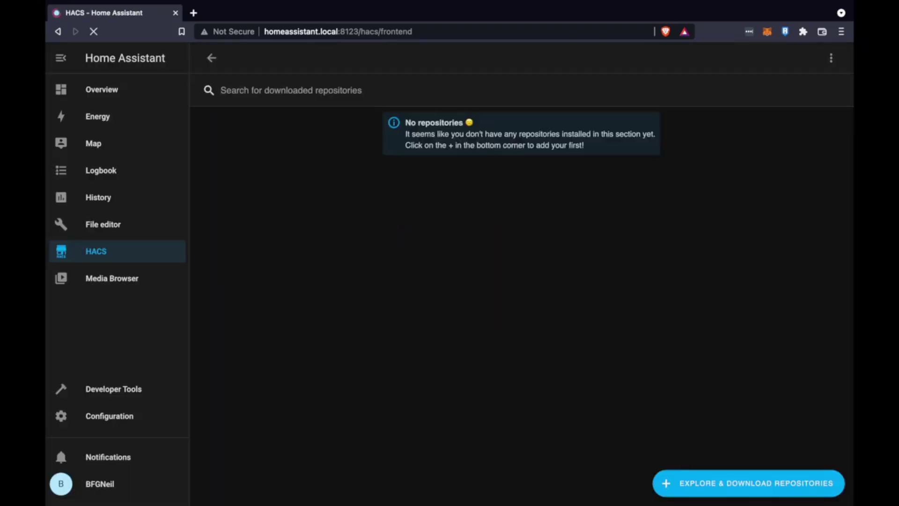
- Download mini-graph-card v0.10.0 and reload the page
{"action": "left_click", "coordinate": [748, 482]}
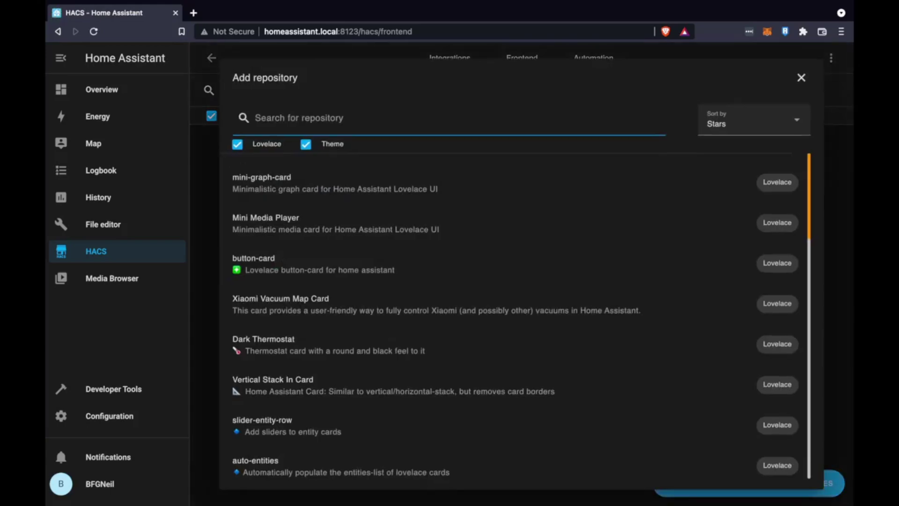
{"action": "type", "text": "mini gr"}
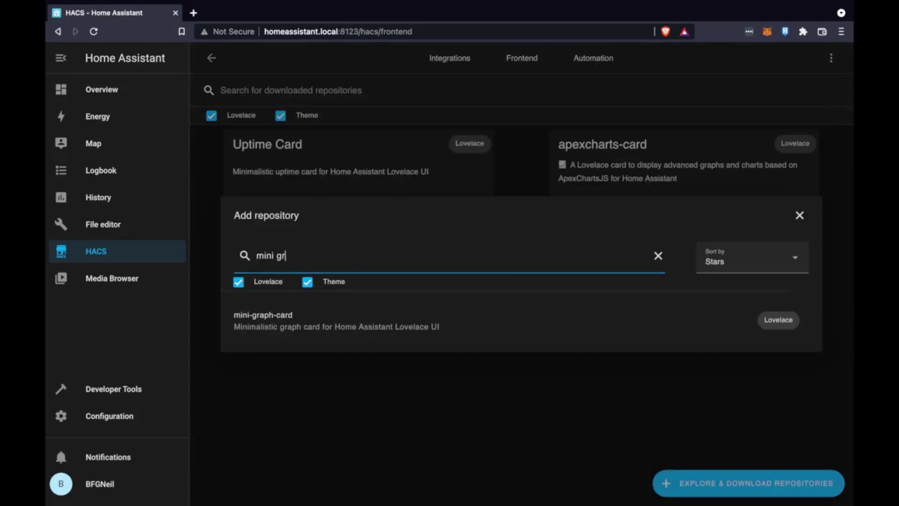
{"action": "left_click", "coordinate": [263, 319]}
{"action": "left_click", "coordinate": [752, 482]}
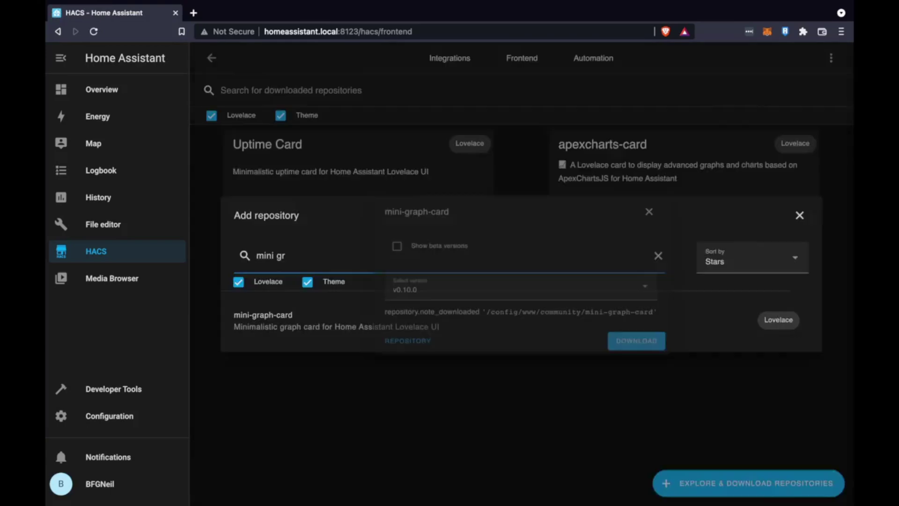
{"action": "left_click", "coordinate": [662, 347]}
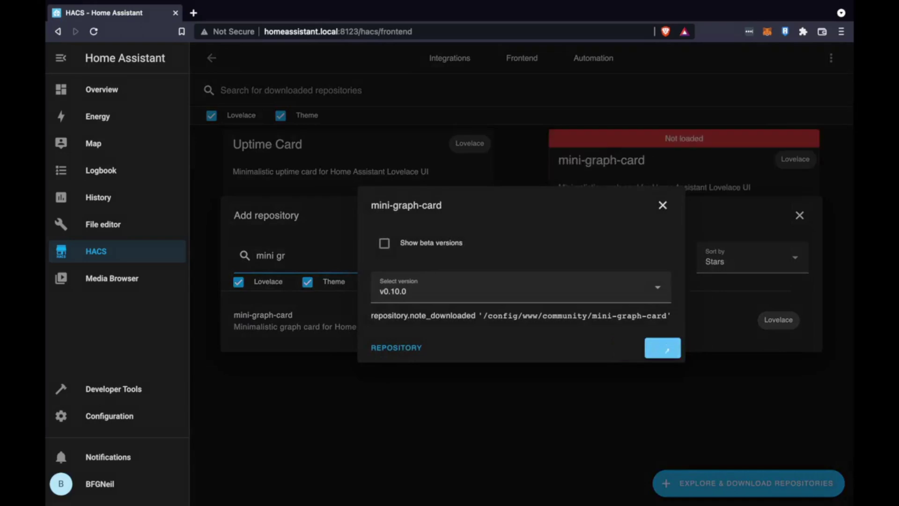
{"action": "left_click", "coordinate": [664, 322]}
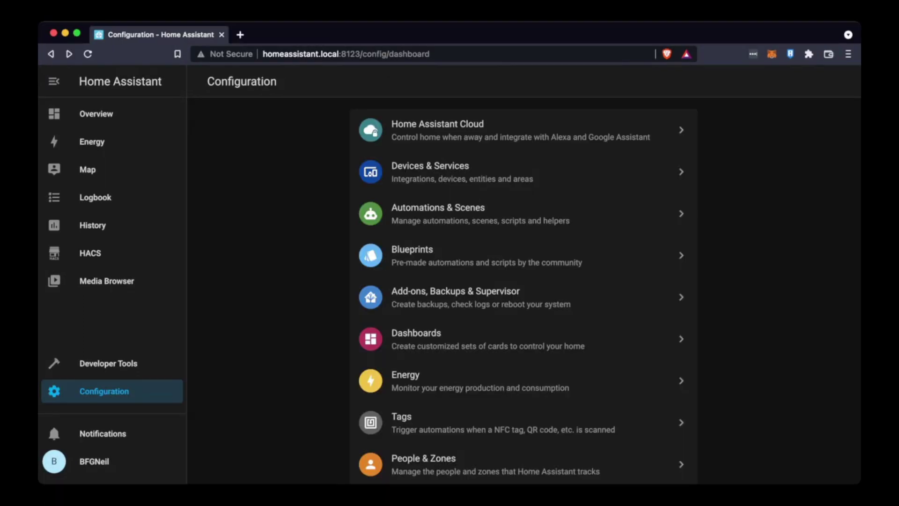
- Install the File editor add-on from the Add-on Store
{"action": "left_click", "coordinate": [455, 297]}
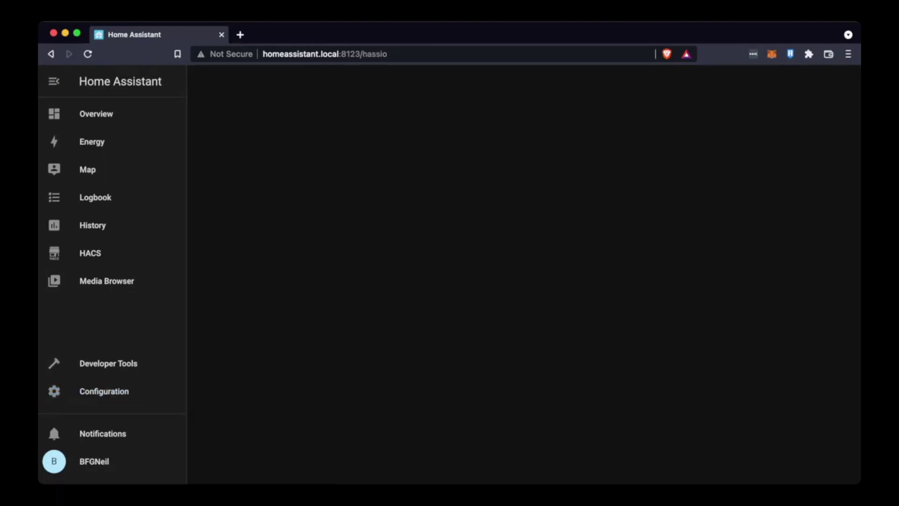
{"action": "left_click", "coordinate": [803, 460]}
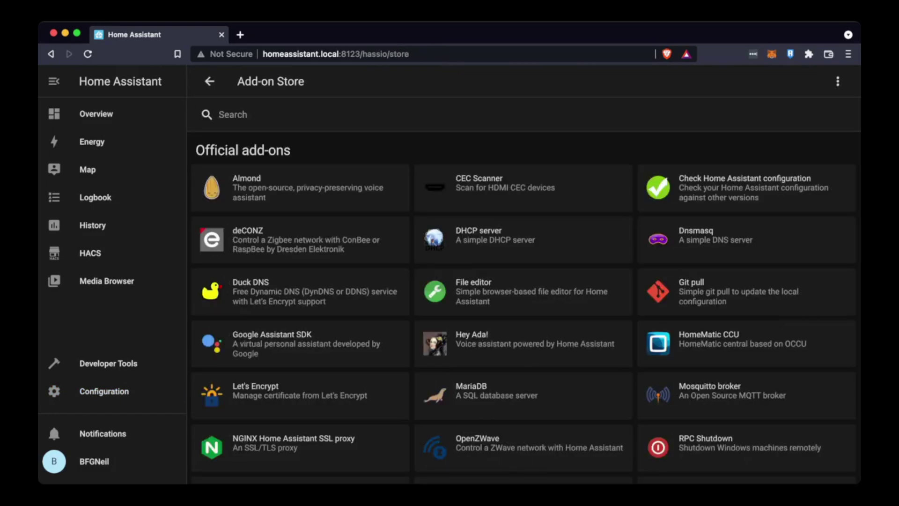
{"action": "left_click", "coordinate": [233, 115]}
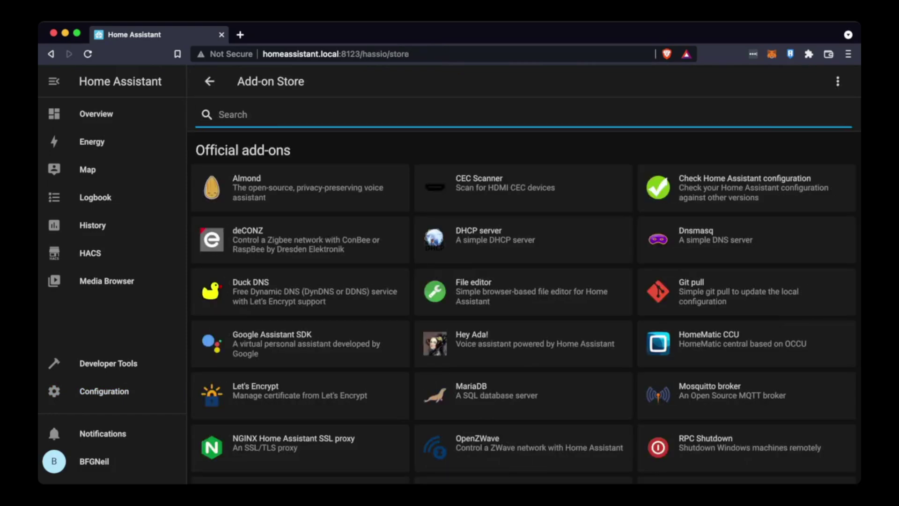
{"action": "type", "text": "file edit"}
{"action": "left_click", "coordinate": [300, 187]}
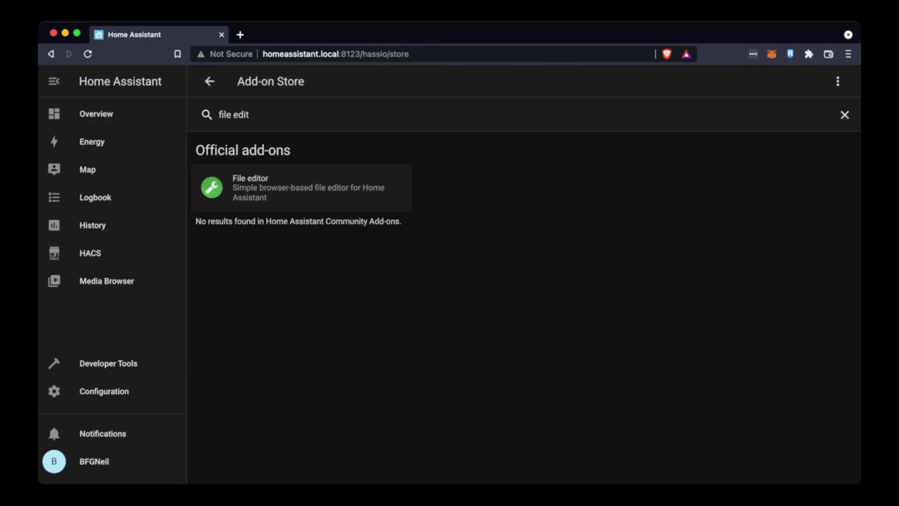
{"action": "left_click", "coordinate": [256, 283]}
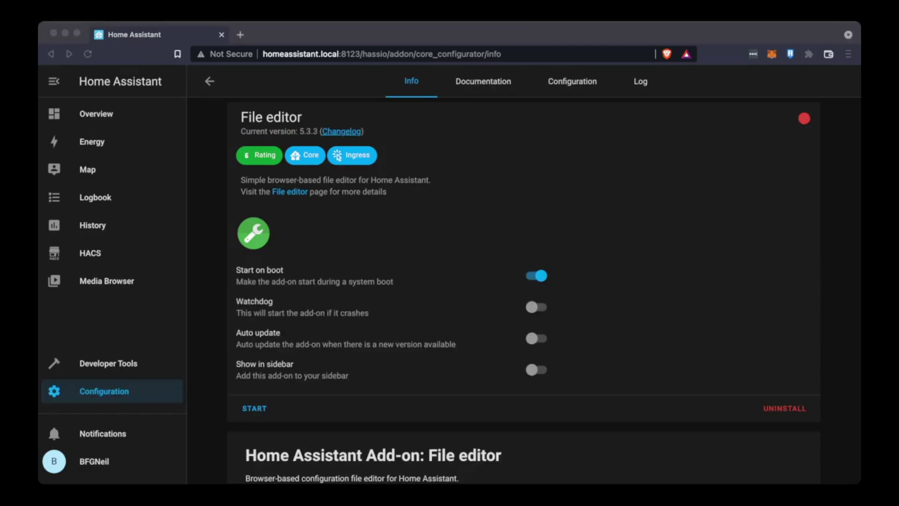
- Enable Watchdog, Auto update and Show in sidebar, then start File editor
{"action": "left_click", "coordinate": [337, 156]}
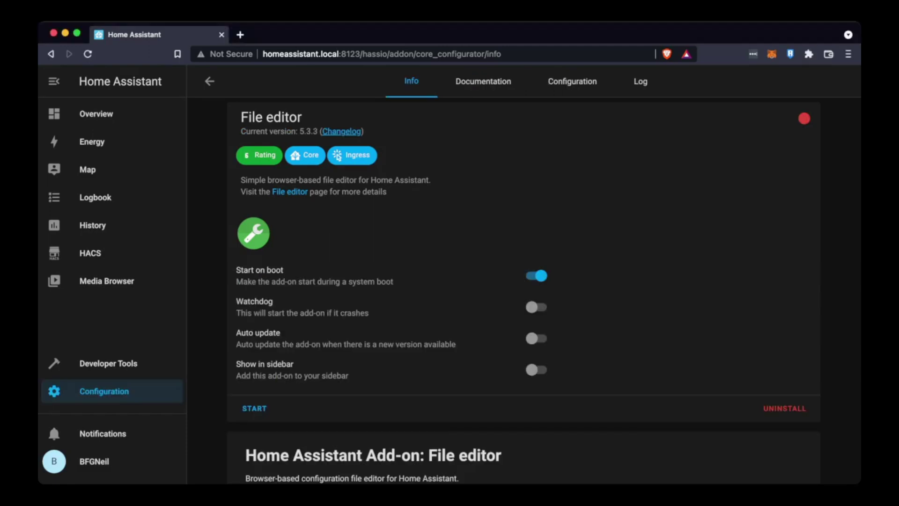
{"action": "left_click", "coordinate": [536, 306]}
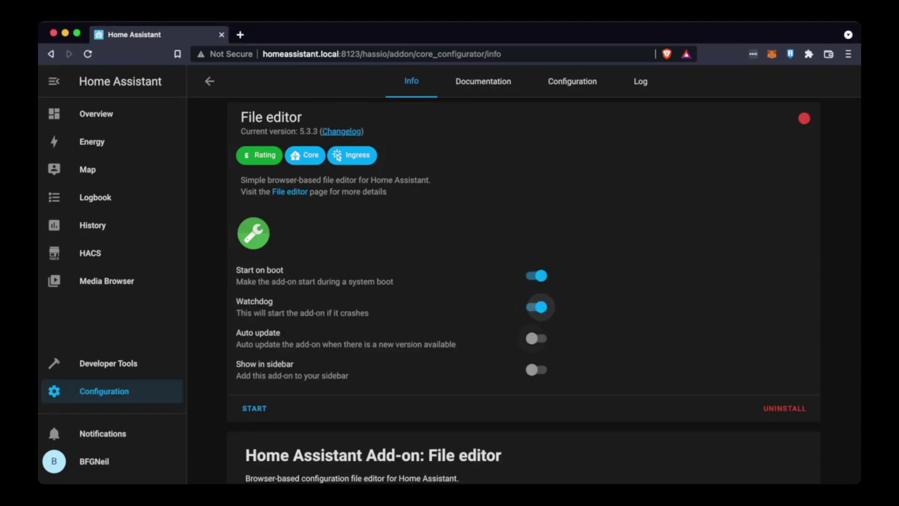
{"action": "left_click", "coordinate": [536, 338]}
{"action": "left_click", "coordinate": [536, 369]}
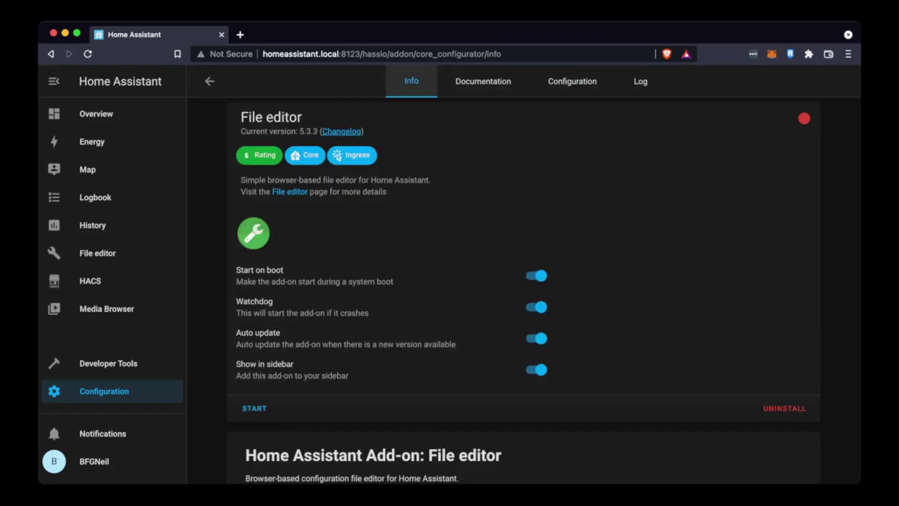
{"action": "left_click", "coordinate": [254, 408]}
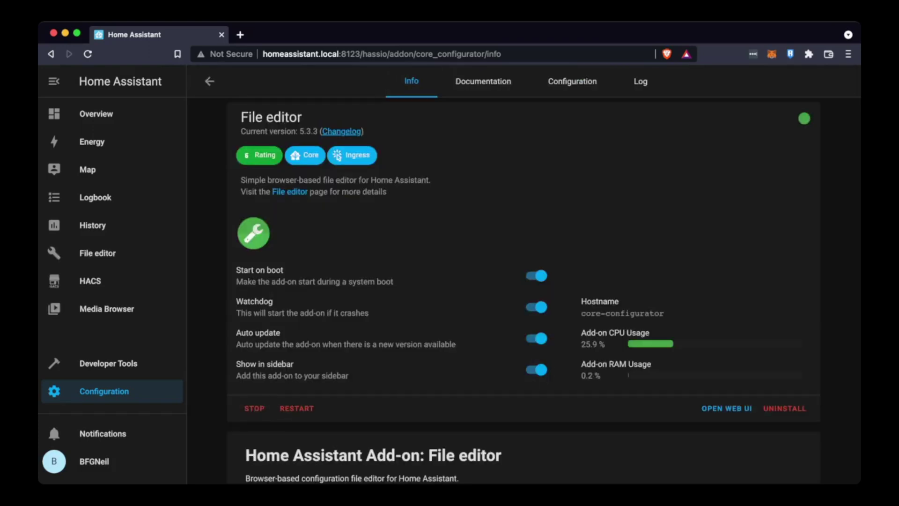
{"action": "left_click", "coordinate": [98, 253]}
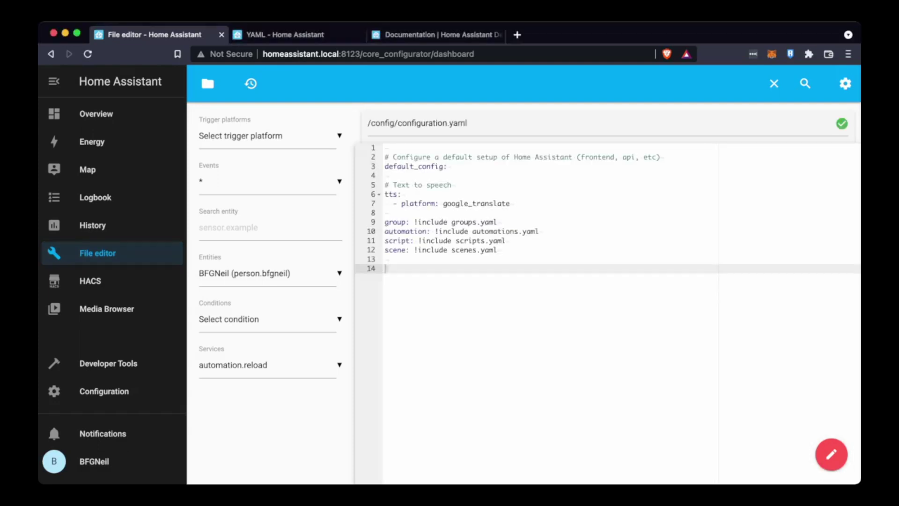
- Paste the helium sensor block with hotspot and wallet addresses into configuration.yaml and save
{"action": "left_click", "coordinate": [208, 84]}
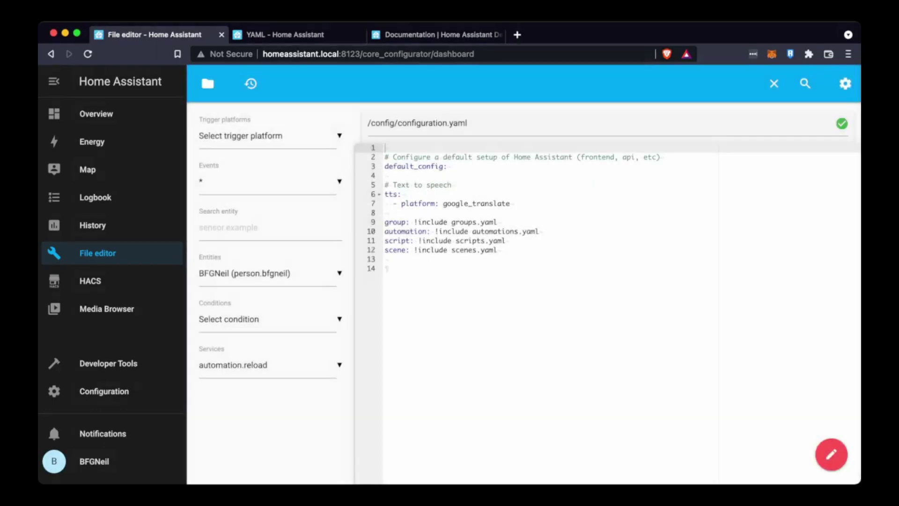
{"action": "left_click", "coordinate": [389, 269]}
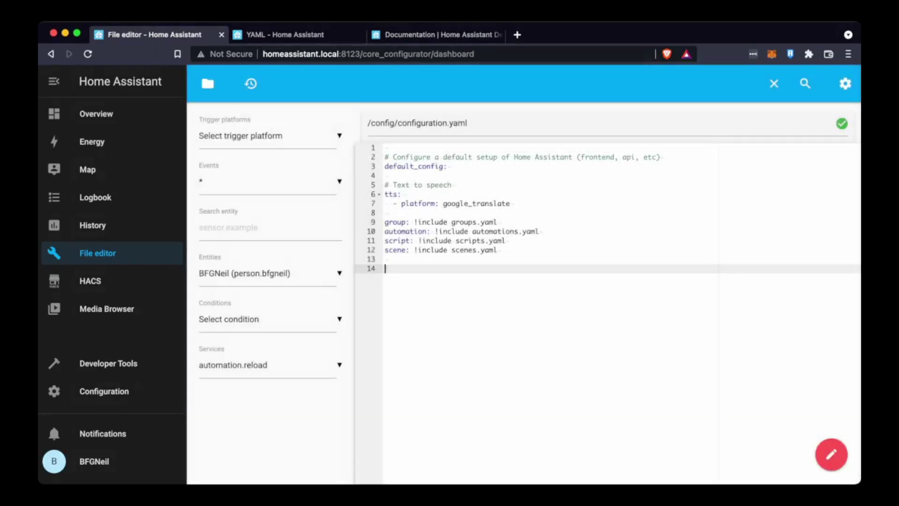
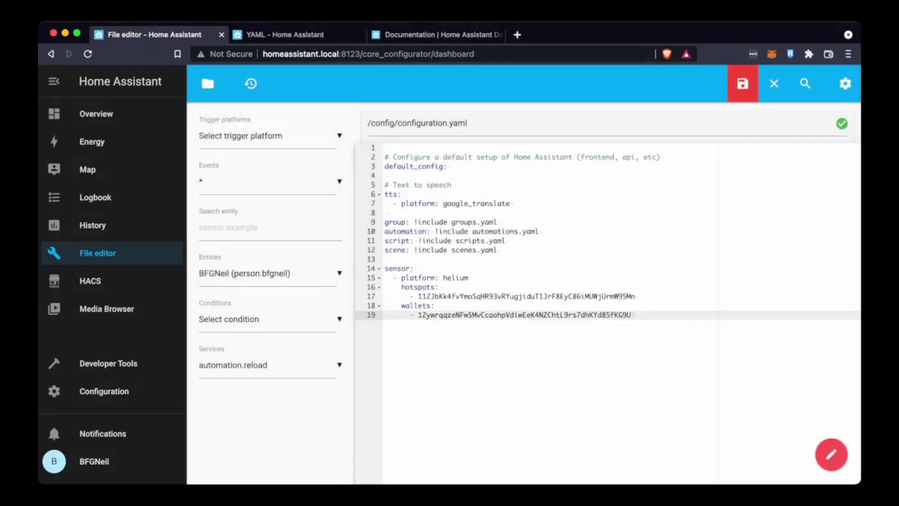
{"action": "key", "text": "ctrl+s"}
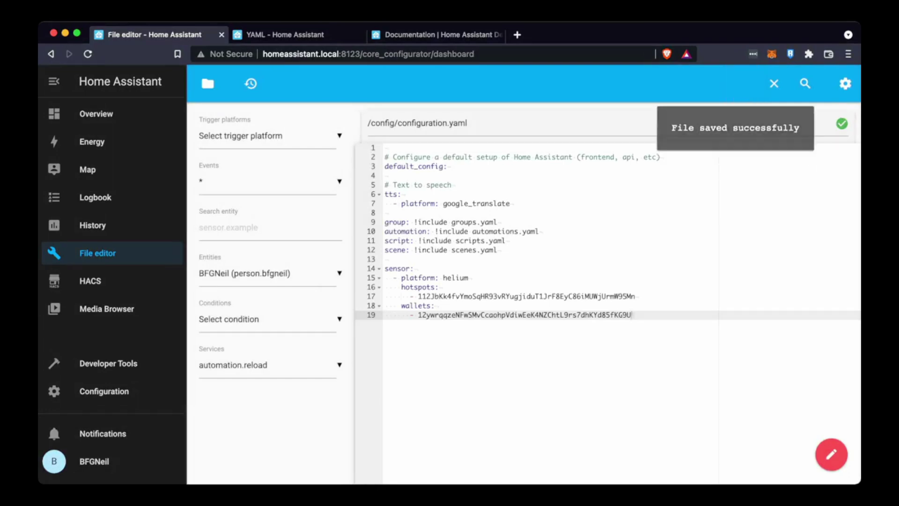
- Validate the edited configuration and restart Home Assistant
{"action": "left_click", "coordinate": [104, 391]}
{"action": "scroll", "coordinate": [523, 281], "scroll_direction": "down", "scroll_amount": 1}
{"action": "scroll", "coordinate": [523, 281], "scroll_direction": "down", "scroll_amount": 1}
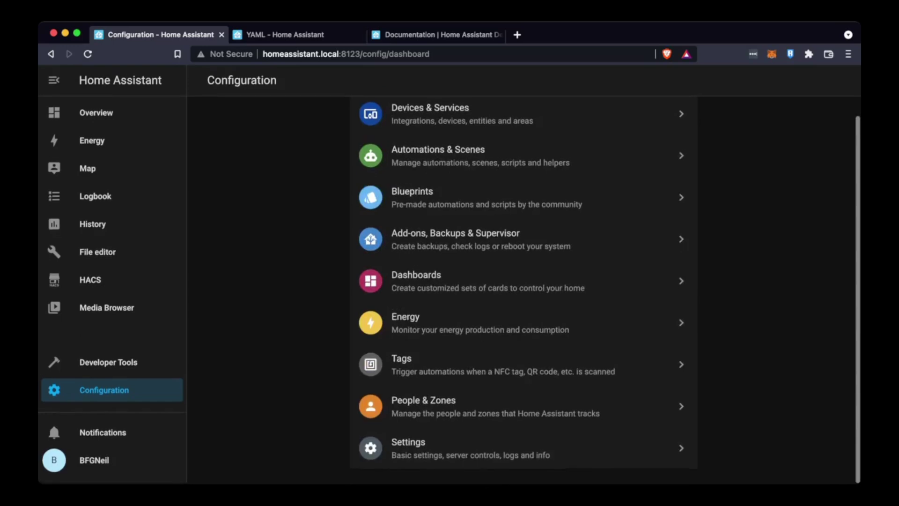
{"action": "left_click", "coordinate": [422, 442]}
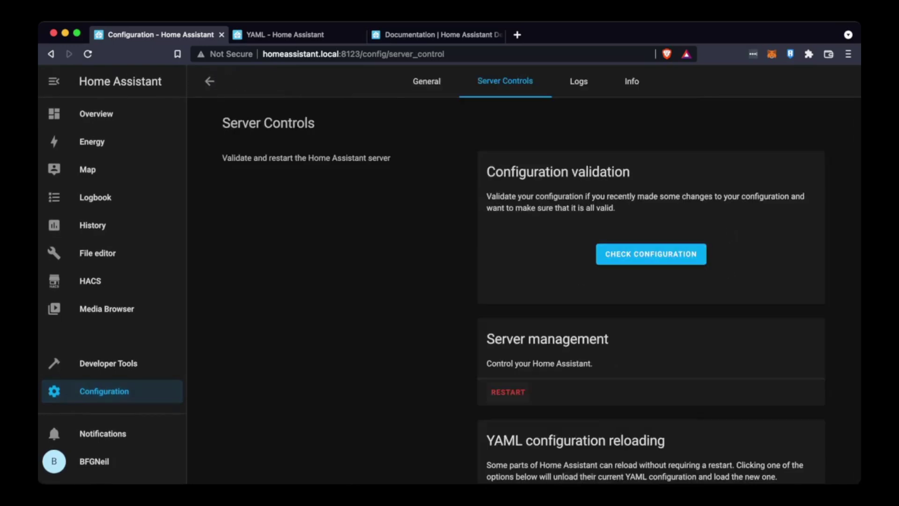
{"action": "left_click", "coordinate": [651, 254]}
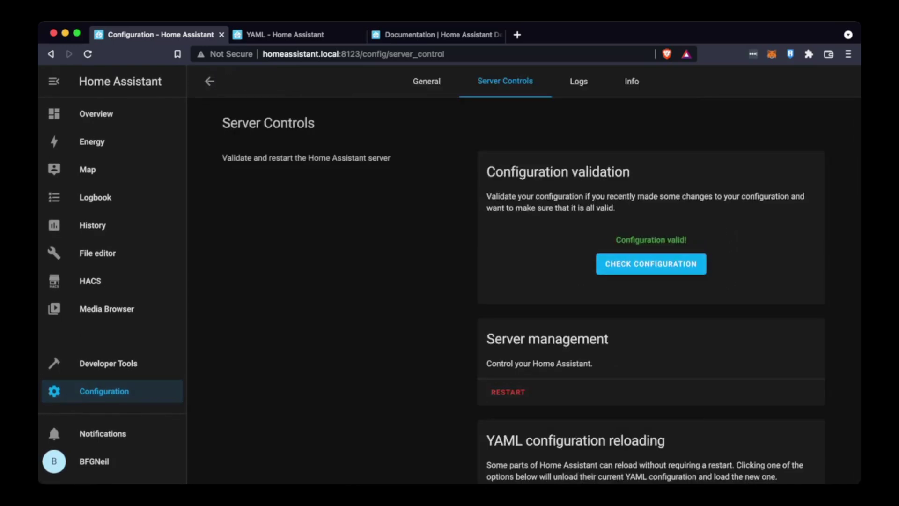
{"action": "left_click", "coordinate": [508, 392]}
{"action": "left_click", "coordinate": [542, 318]}
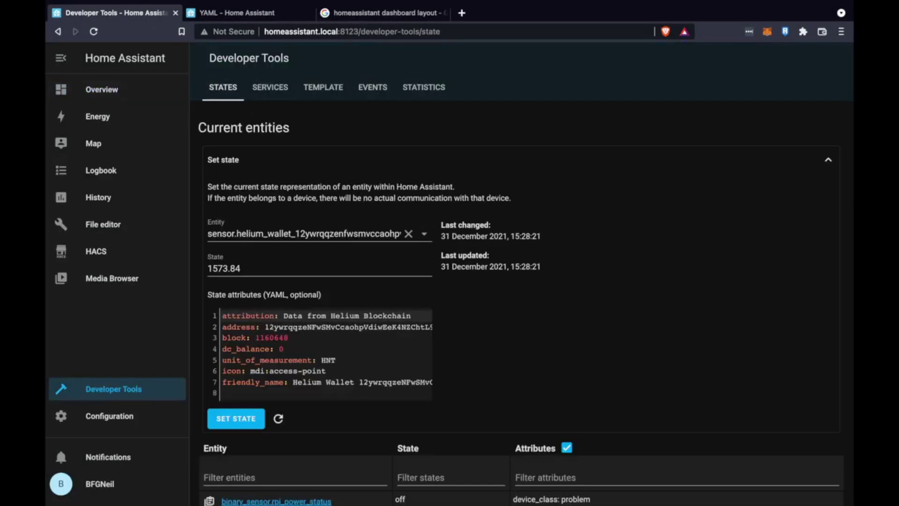
- Open the card picker on the Helium Dashboard
{"action": "scroll", "coordinate": [519, 304], "scroll_direction": "down", "scroll_amount": 10}
{"action": "scroll", "coordinate": [520, 304], "scroll_direction": "down", "scroll_amount": 4}
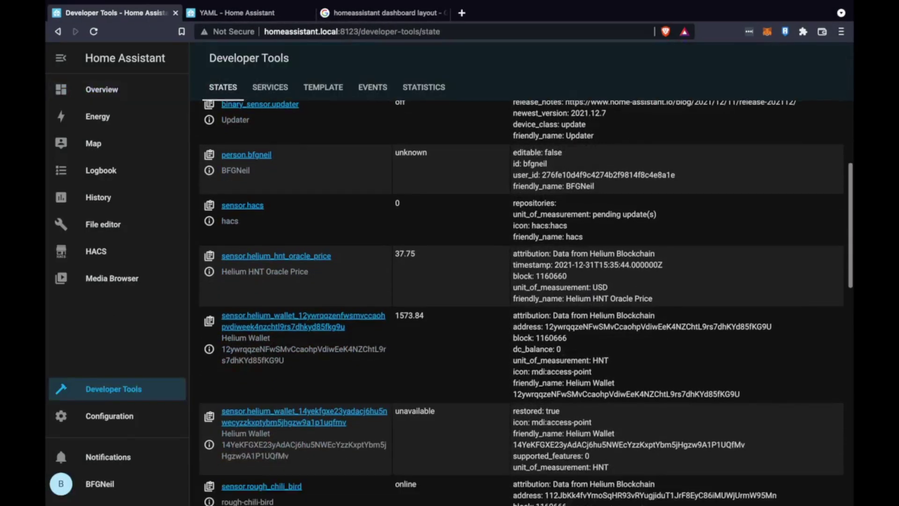
{"action": "scroll", "coordinate": [520, 304], "scroll_direction": "down", "scroll_amount": 1}
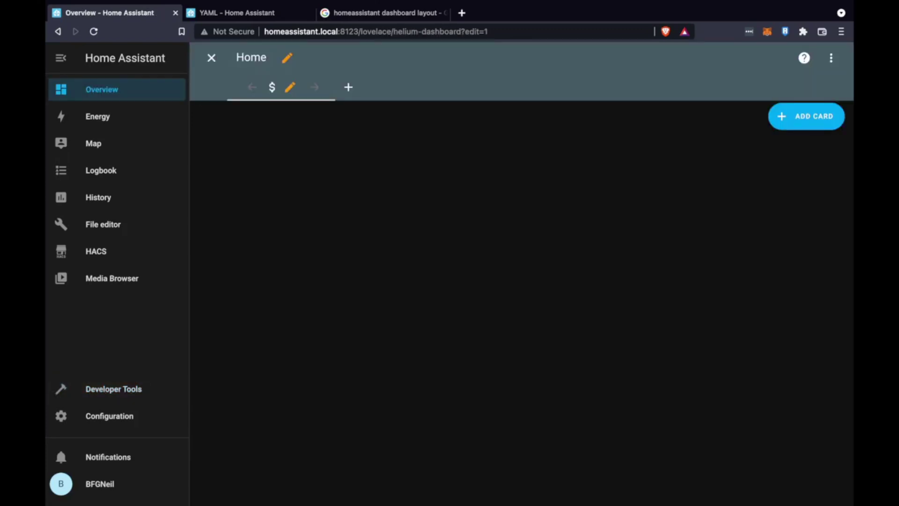
{"action": "left_click", "coordinate": [806, 116]}
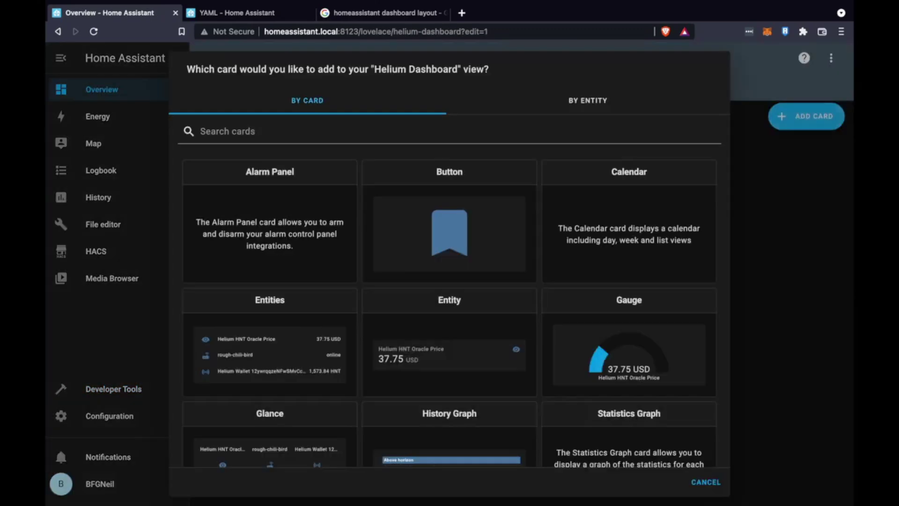
- Add an Entities card showing HNT price, rough-chili-bird and the wallet
{"action": "left_click", "coordinate": [269, 342]}
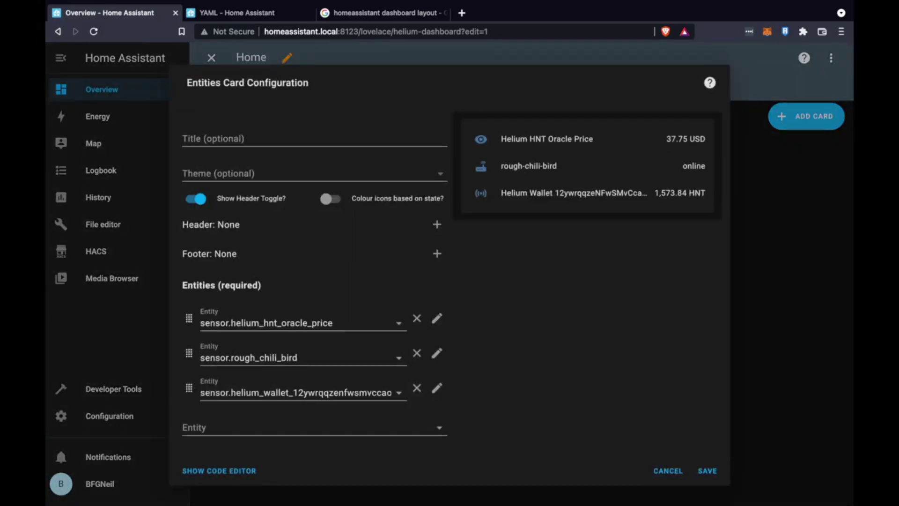
{"action": "left_click", "coordinate": [707, 470]}
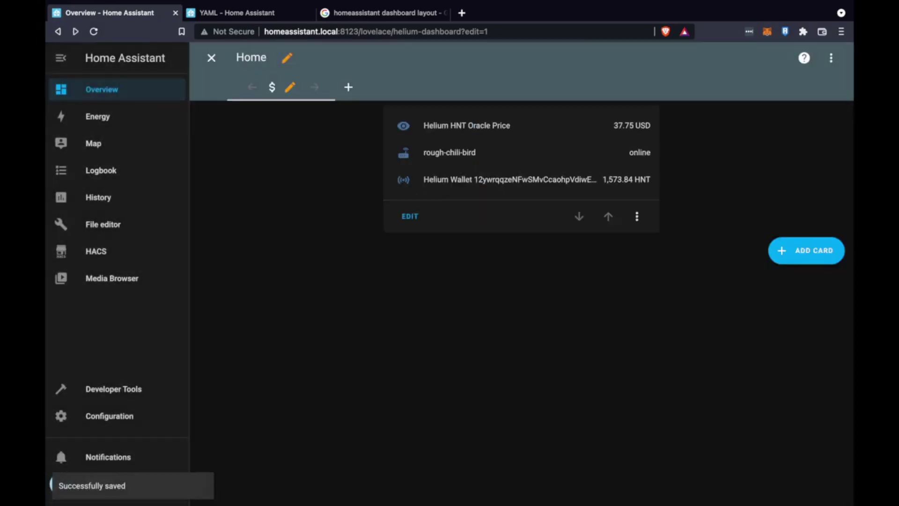
{"action": "left_click", "coordinate": [806, 251]}
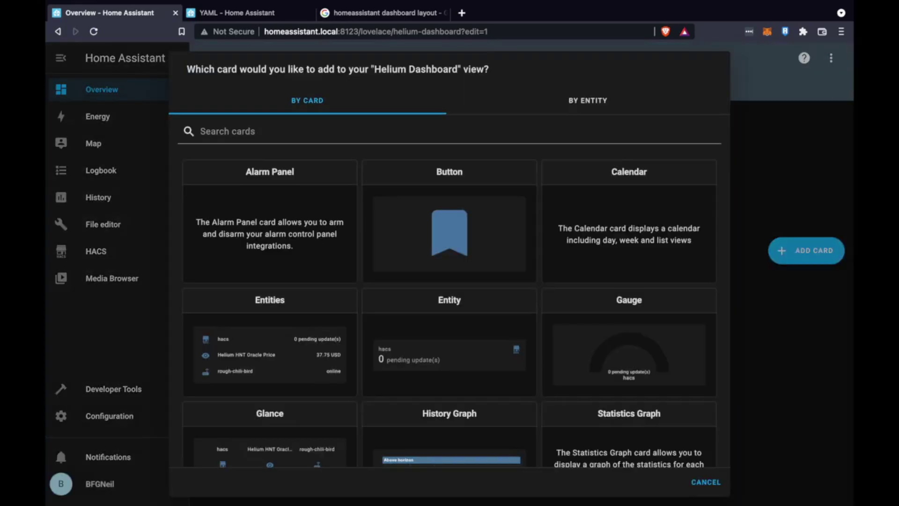
- Add an ApexCharts card configured with the pasted HNT Price YAML
{"action": "scroll", "coordinate": [450, 290], "scroll_direction": "down", "scroll_amount": 10}
{"action": "scroll", "coordinate": [449, 290], "scroll_direction": "down", "scroll_amount": 15}
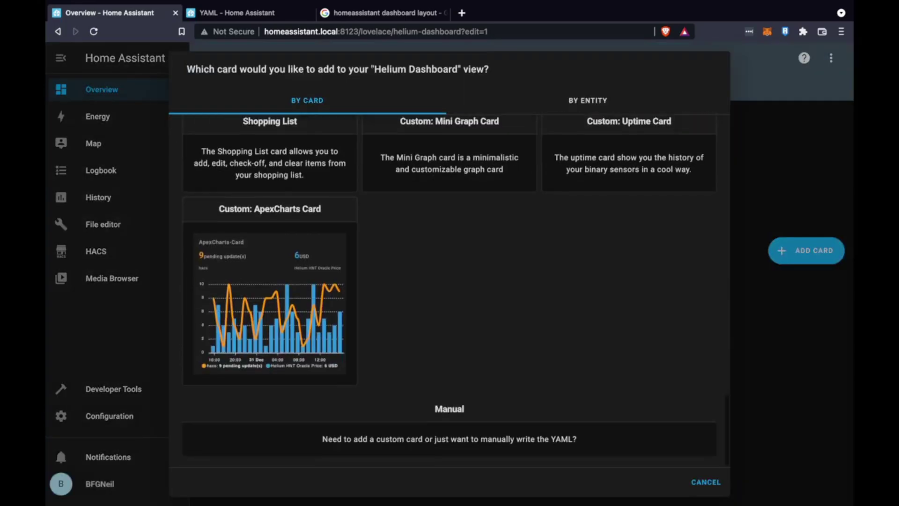
{"action": "left_click", "coordinate": [269, 291]}
{"action": "left_click", "coordinate": [165, 311]}
{"action": "key", "text": "ctrl+a"}
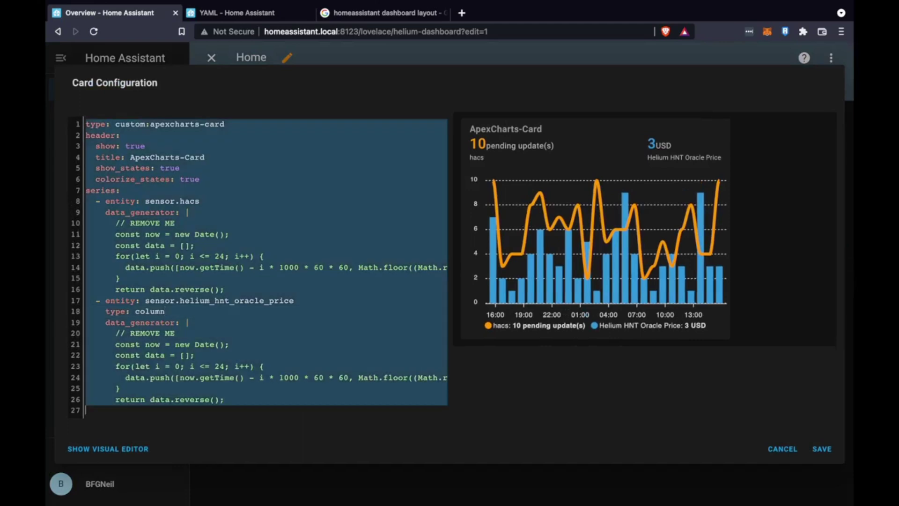
{"action": "type", "text": "type: custom:apexcharts-card header:   show: true   title: HNT Price   show_states: true   colorize_states: true series:   - entity: sensor.helium_hnt_oracle_price     type: column"}
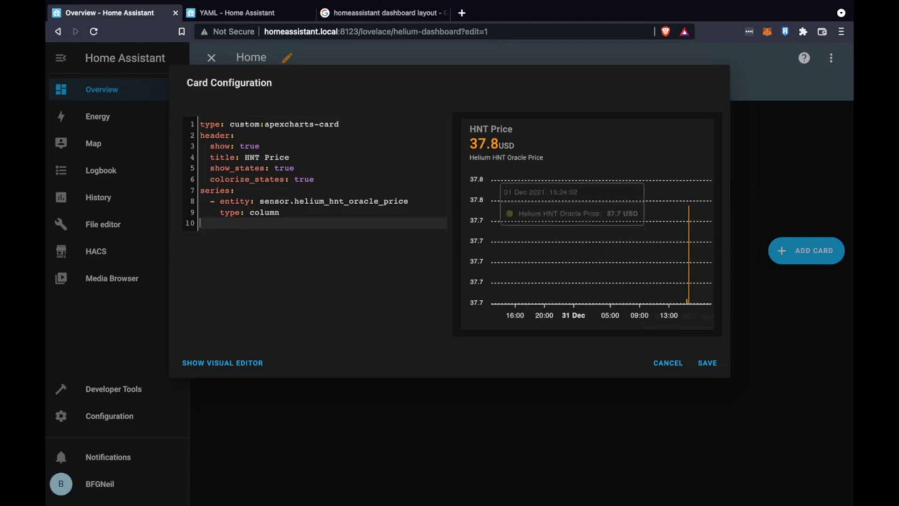
{"action": "left_click", "coordinate": [707, 363]}
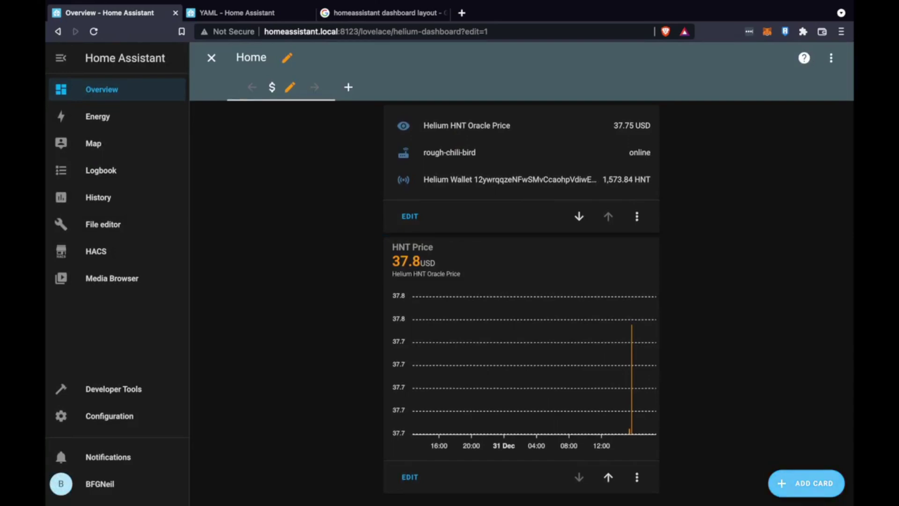
{"action": "left_click", "coordinate": [806, 482]}
- Add a Custom: Uptime Card tracking sensor.rough_chili_bird to the dashboard
{"action": "scroll", "coordinate": [449, 291], "scroll_direction": "down", "scroll_amount": 20}
{"action": "scroll", "coordinate": [450, 290], "scroll_direction": "down", "scroll_amount": 4}
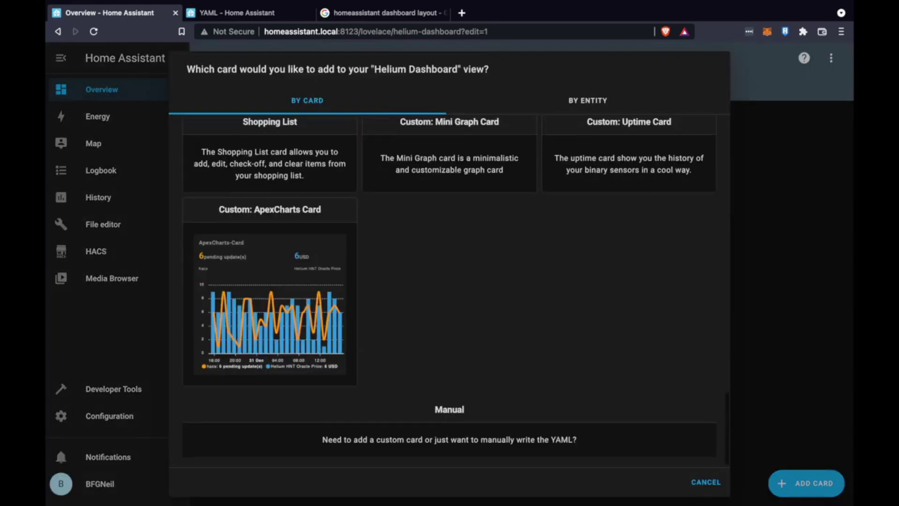
{"action": "scroll", "coordinate": [450, 290], "scroll_direction": "up", "scroll_amount": 2}
{"action": "left_click", "coordinate": [629, 229]}
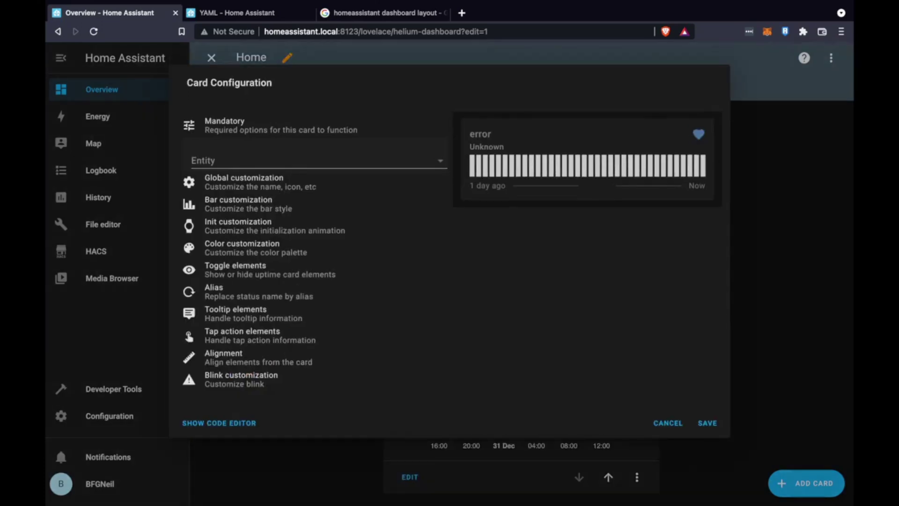
{"action": "left_click", "coordinate": [313, 160]}
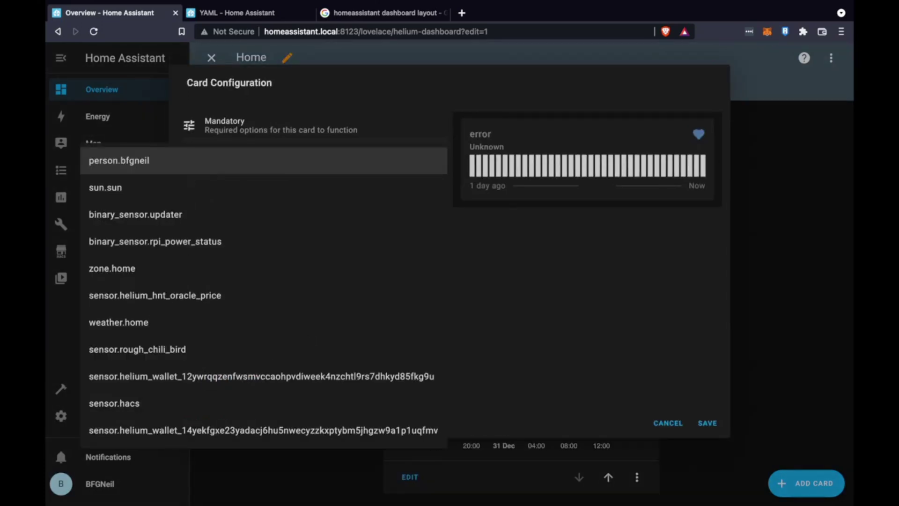
{"action": "left_click", "coordinate": [137, 349]}
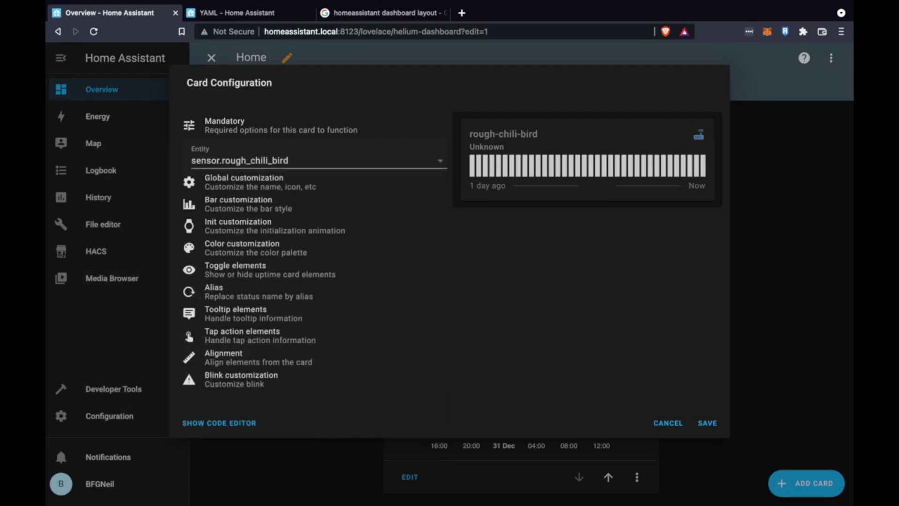
{"action": "left_click", "coordinate": [707, 423]}
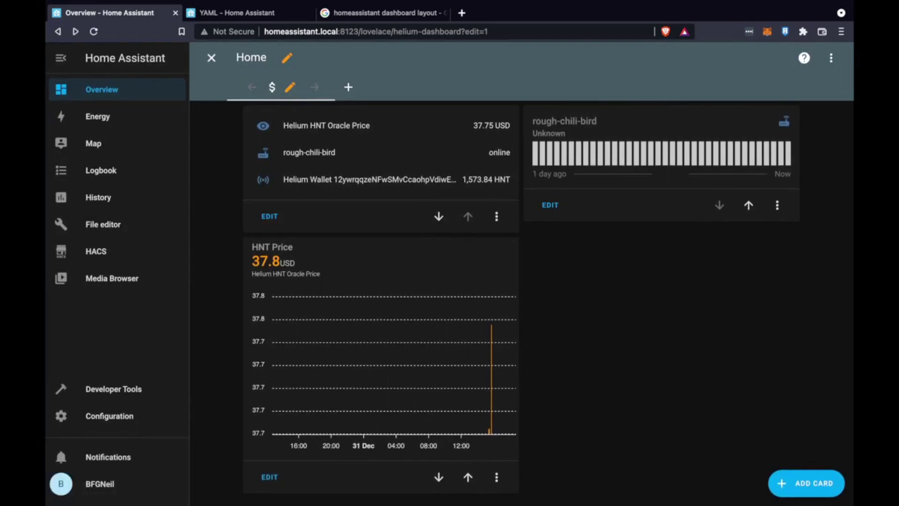
{"action": "scroll", "coordinate": [463, 261], "scroll_direction": "down", "scroll_amount": 1}
- Add a Manual card with the pasted ApexCharts wallet balance YAML
{"action": "left_click", "coordinate": [806, 483]}
{"action": "scroll", "coordinate": [450, 281], "scroll_direction": "down", "scroll_amount": 10}
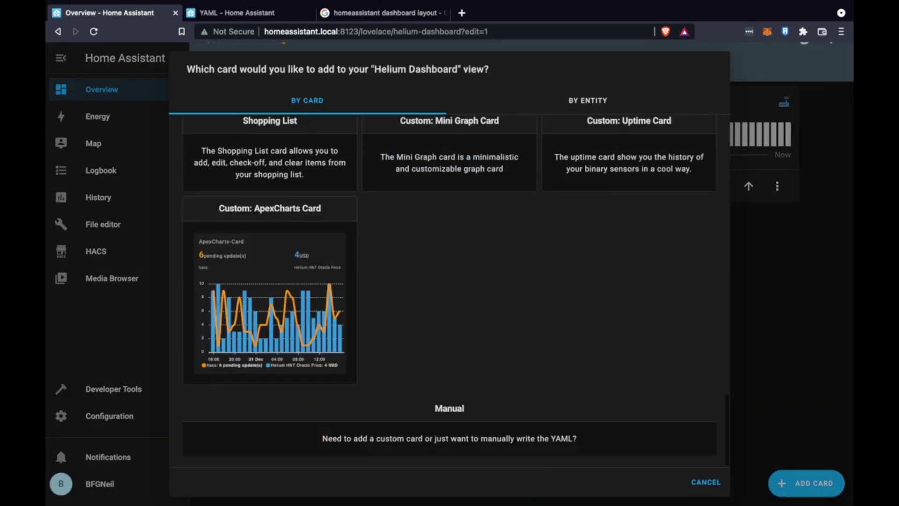
{"action": "left_click", "coordinate": [449, 439]}
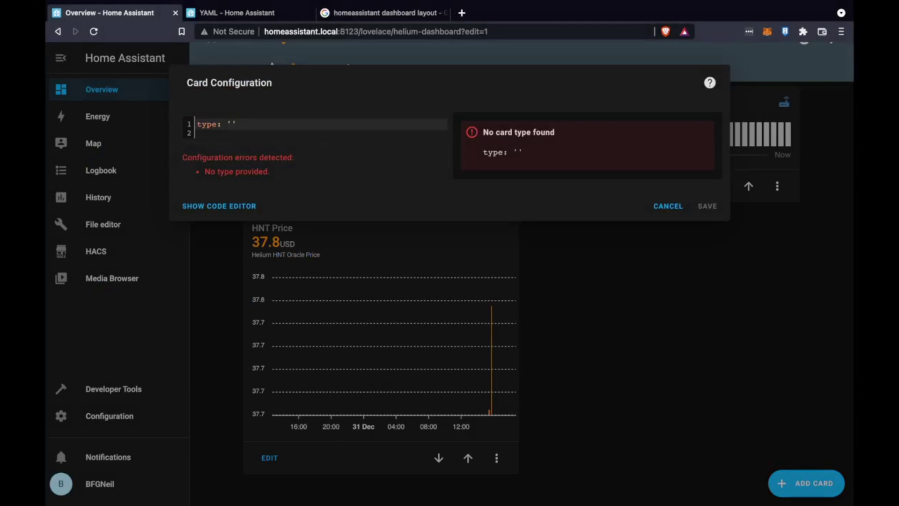
{"action": "key", "text": "ctrl+a"}
{"action": "key", "text": "ctrl+v"}
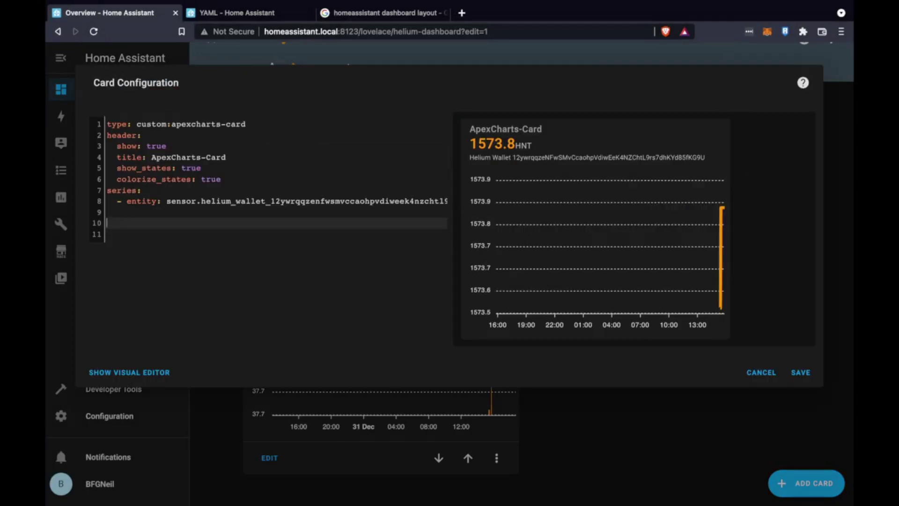
{"action": "key", "text": "ctrl+s"}
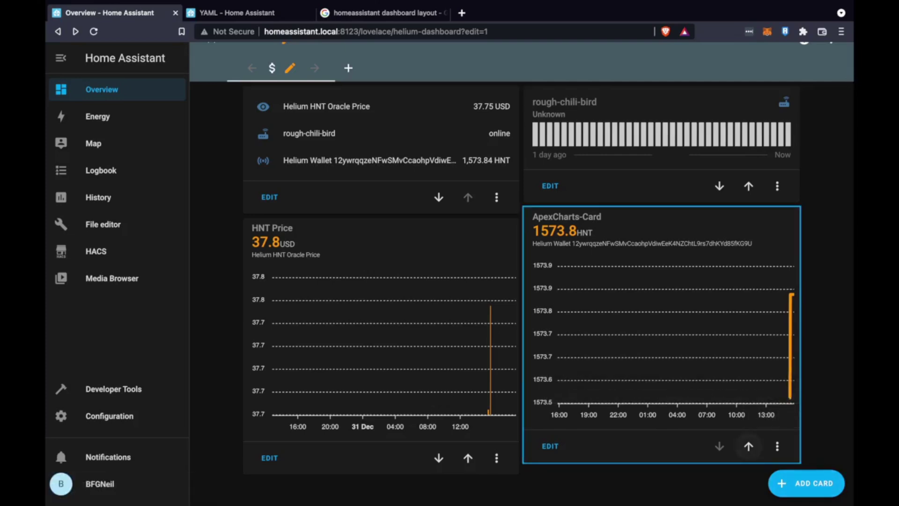
- Retitle the wallet chart from ApexCharts-Card to 'HNT Balance' and save
{"action": "left_click", "coordinate": [550, 446]}
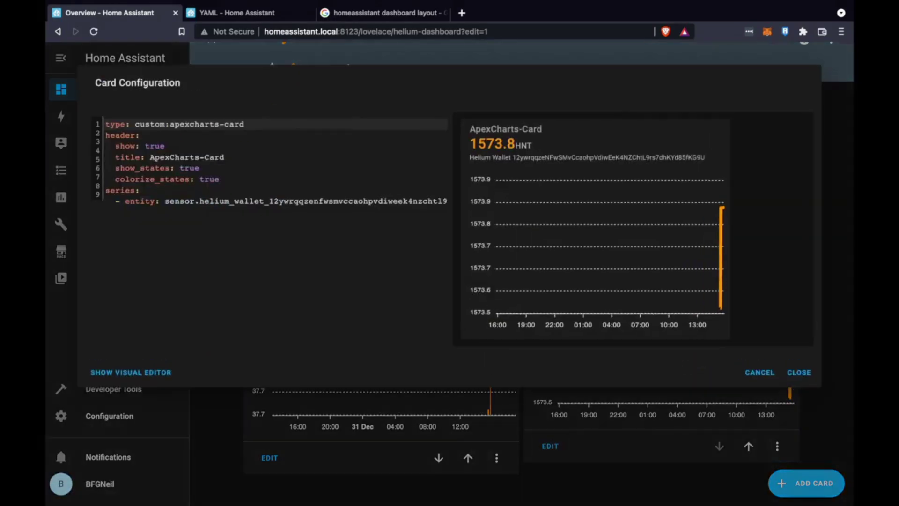
{"action": "left_click_drag", "start_coordinate": [225, 157], "coordinate": [150, 157]}
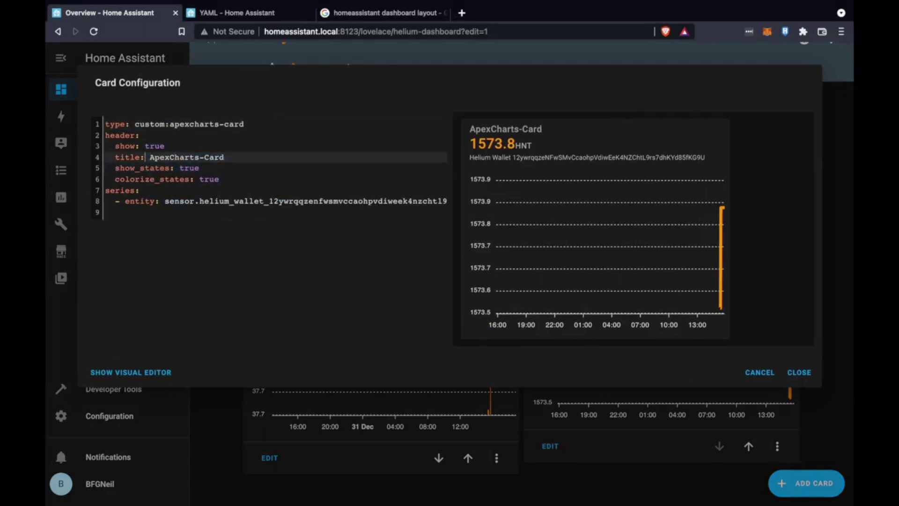
{"action": "type", "text": "HNT Balance"}
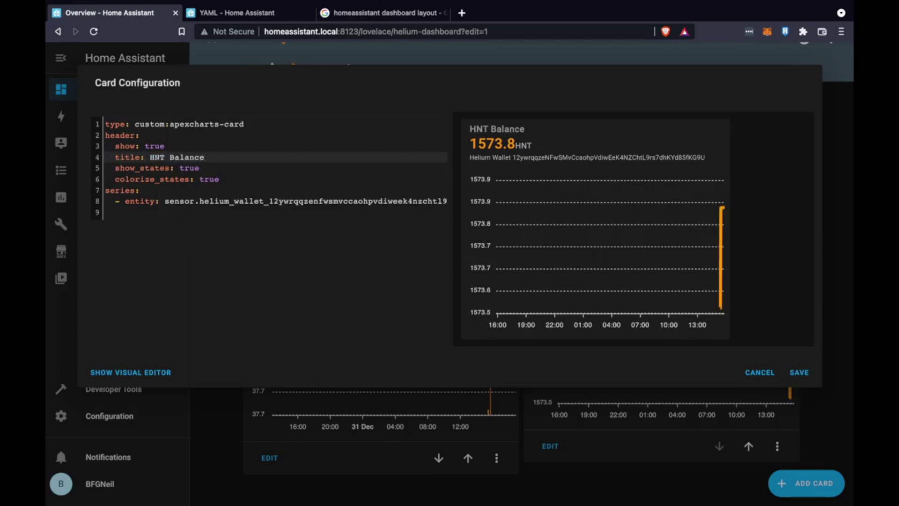
{"action": "left_click", "coordinate": [797, 372]}
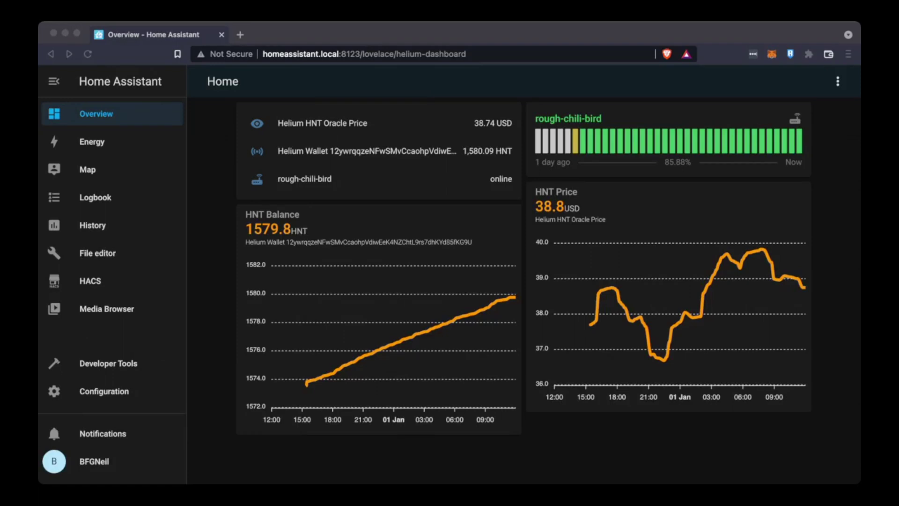
- Put the Helium Dashboard into edit mode and briefly open the HNT Balance card editor
{"action": "key", "text": "super+Tab"}
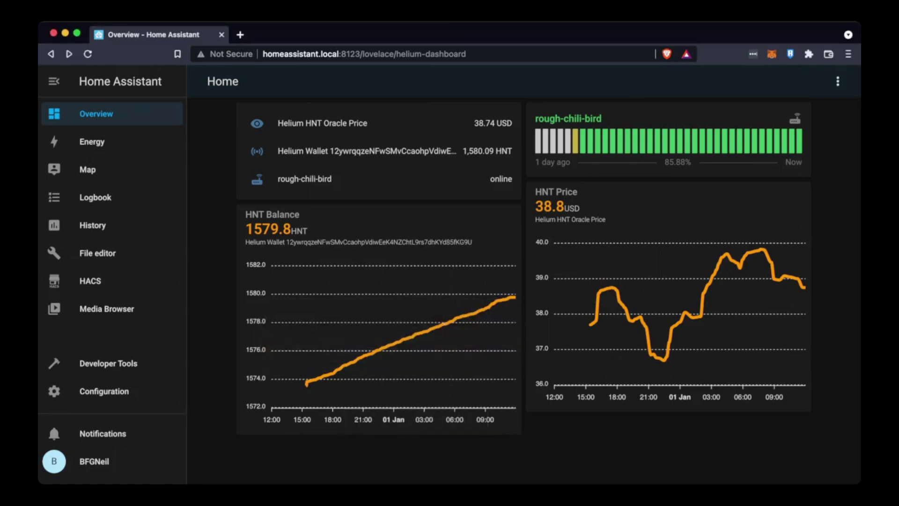
{"action": "left_click", "coordinate": [838, 81]}
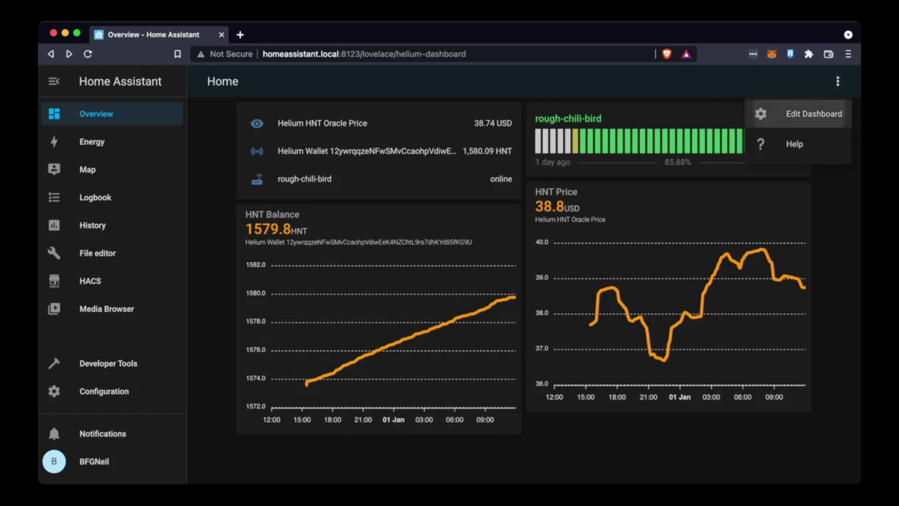
{"action": "left_click", "coordinate": [806, 114]}
{"action": "scroll", "coordinate": [378, 150], "scroll_direction": "down", "scroll_amount": 1}
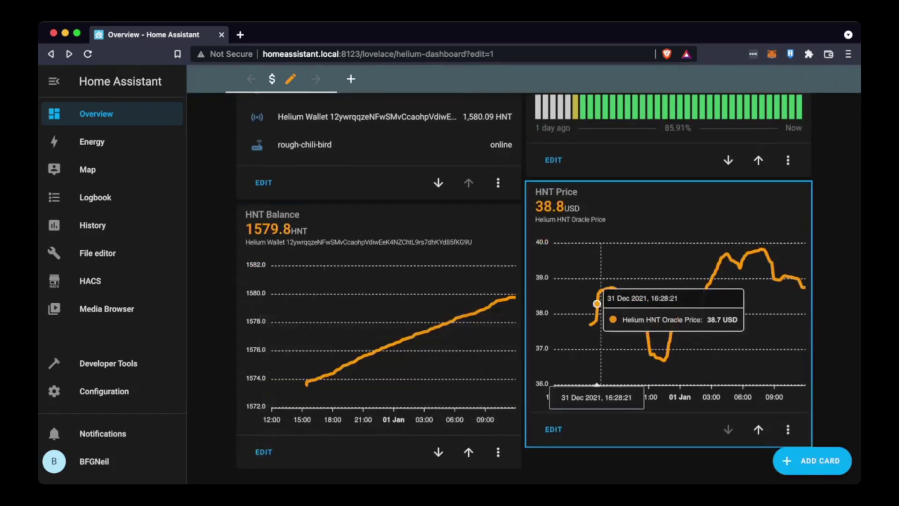
{"action": "left_click", "coordinate": [263, 452]}
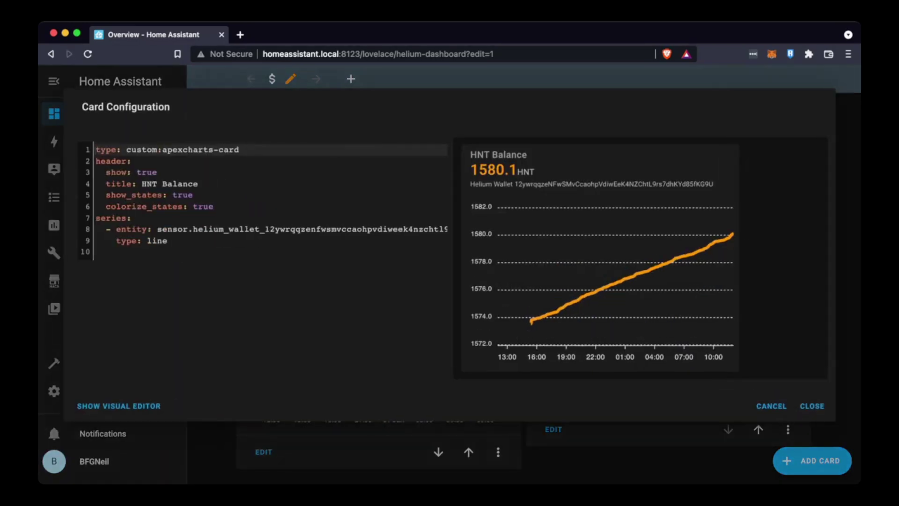
{"action": "key", "text": "Escape"}
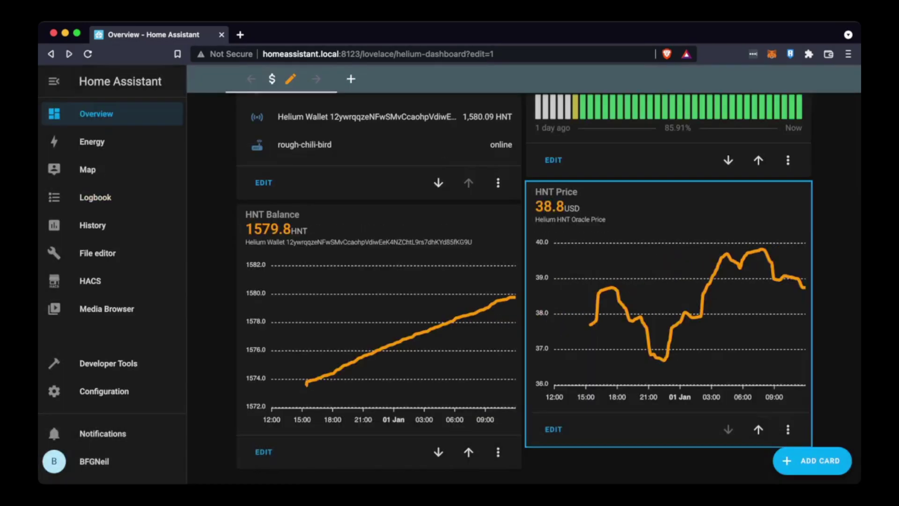
{"action": "scroll", "coordinate": [646, 356], "scroll_direction": "up", "scroll_amount": 2}
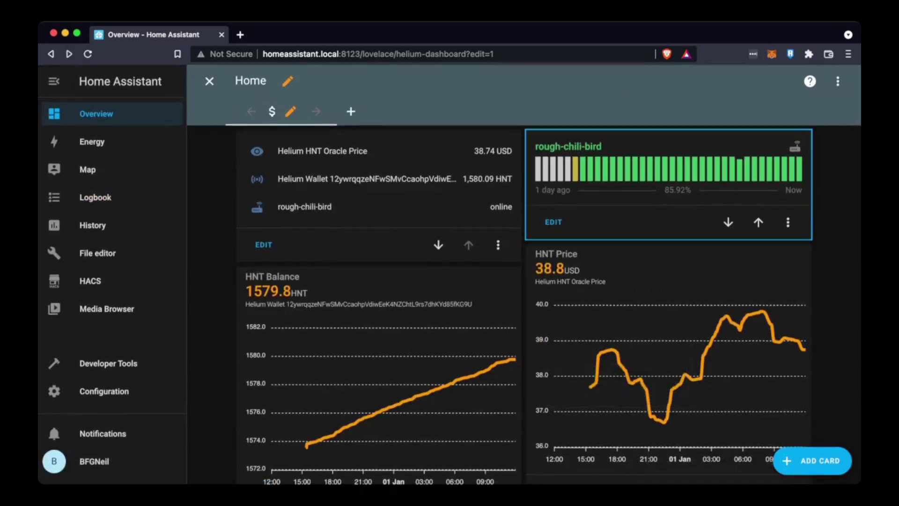